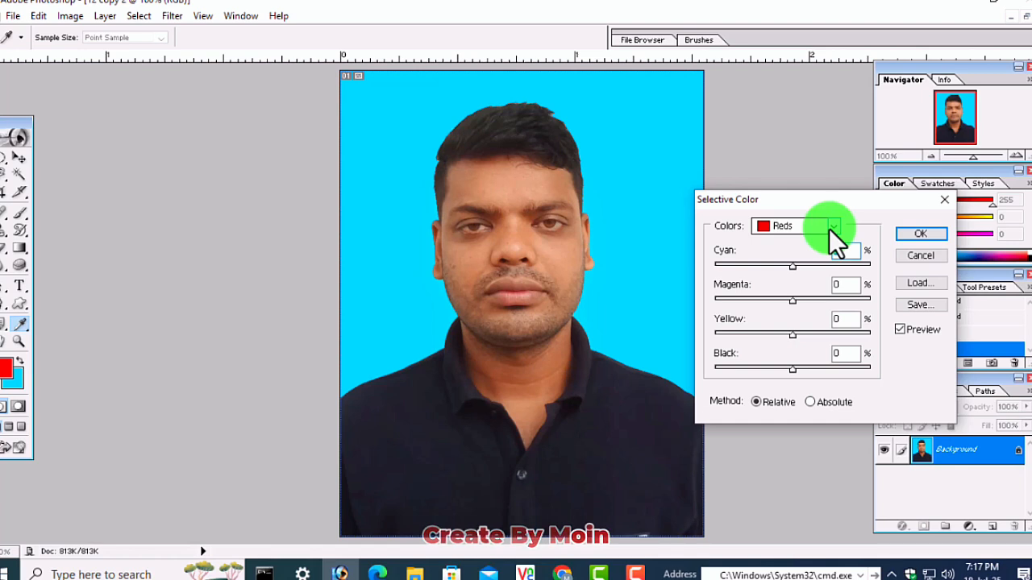
Set the black component of the Blacks to +11% in Selective Color and apply the adjustment
click(831, 228)
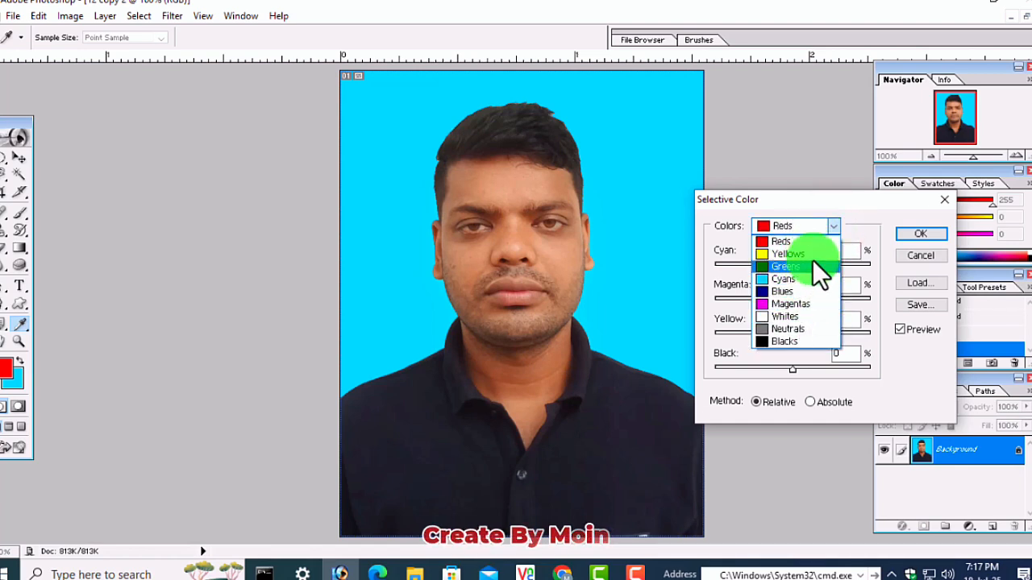
click(794, 341)
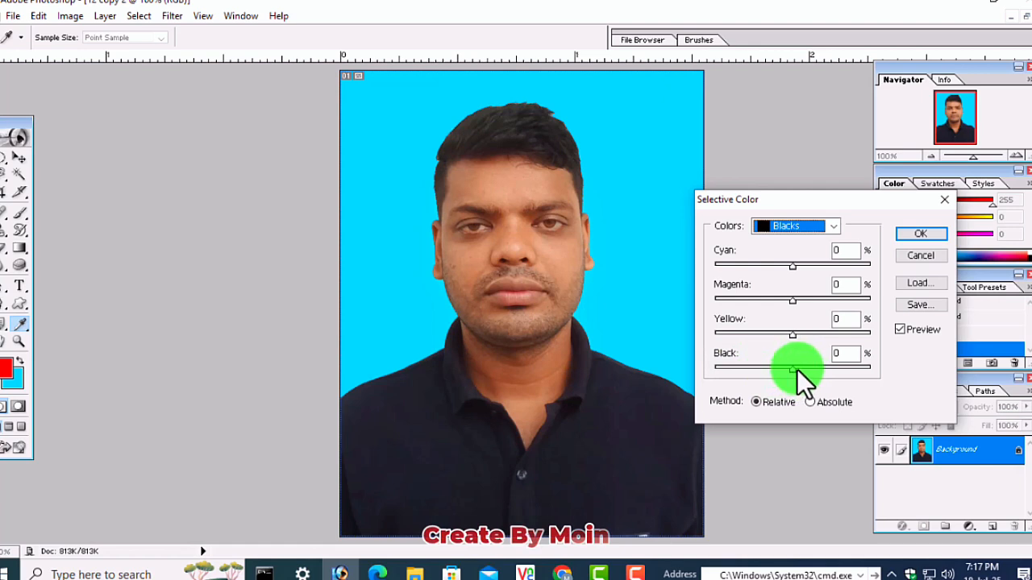
drag(796, 370, 800, 371)
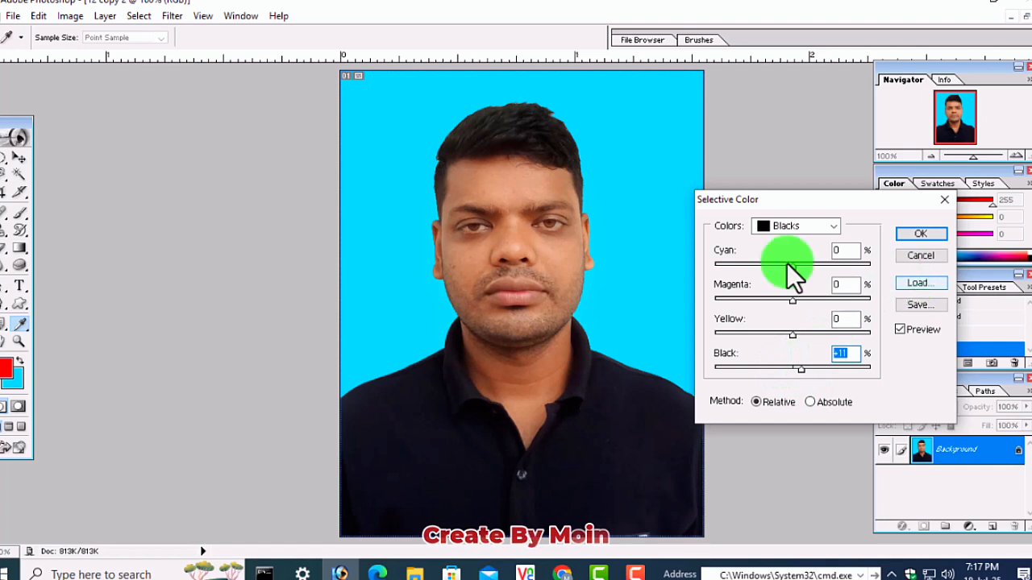
click(914, 233)
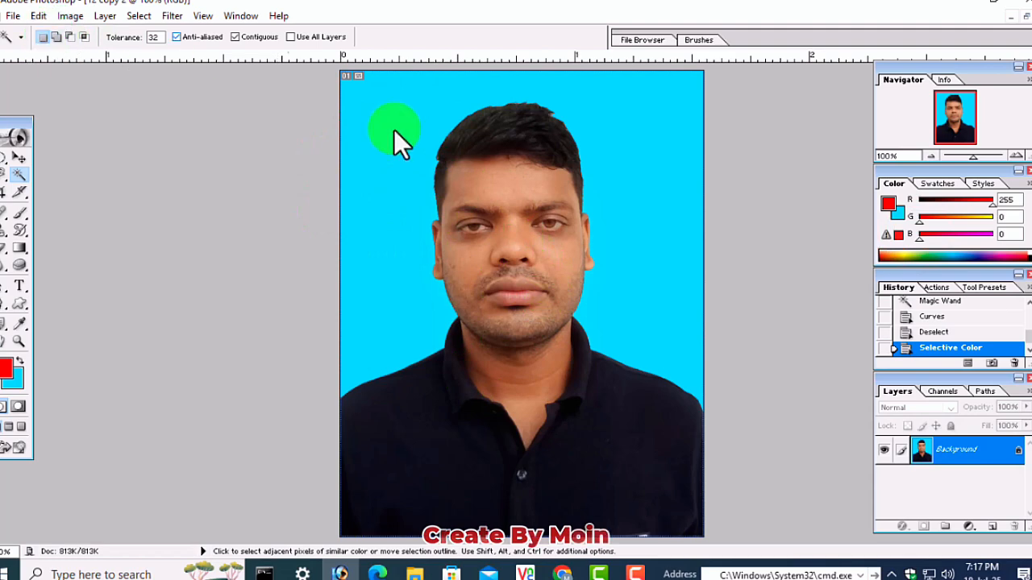
Start another Selective Color adjustment on the portrait and raise the yellow component of the Yellows to about +56%
click(70, 16)
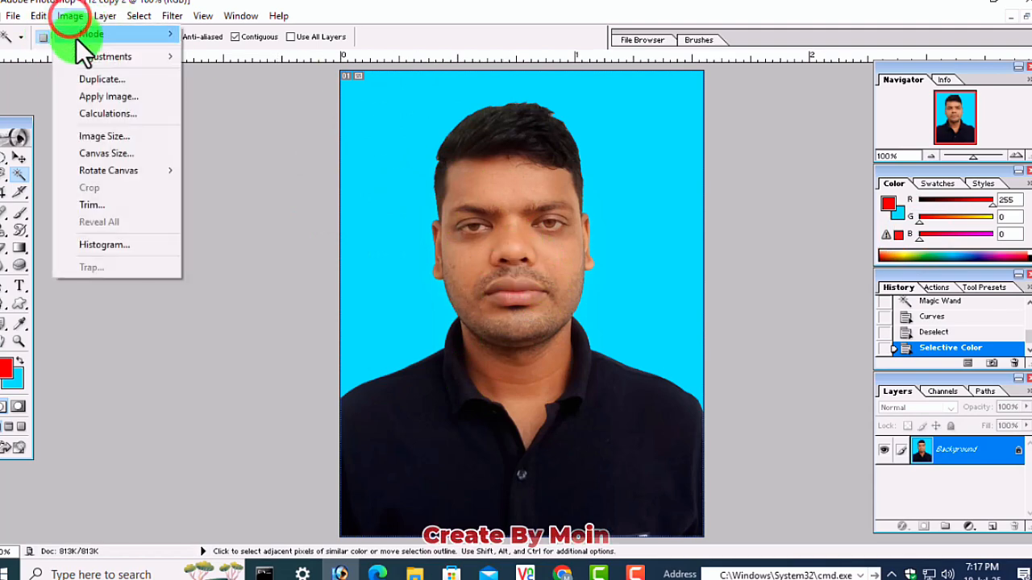
mouse_move(105, 56)
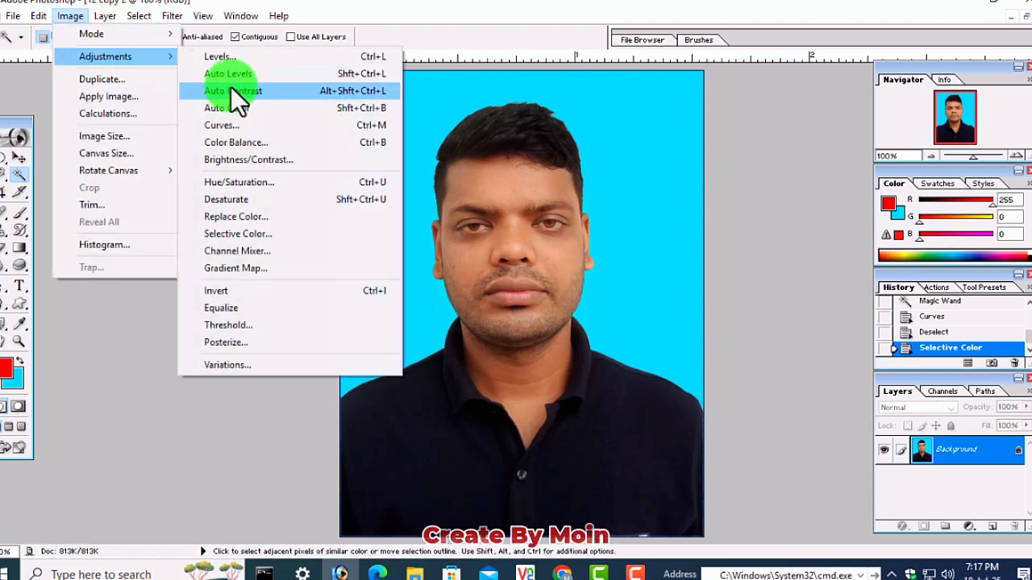
click(242, 233)
click(792, 224)
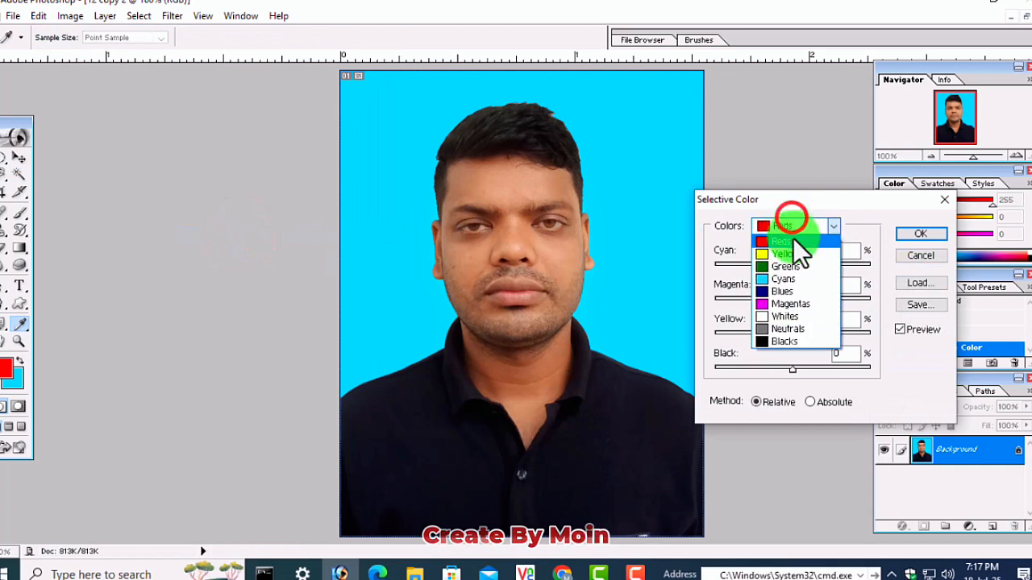
click(793, 253)
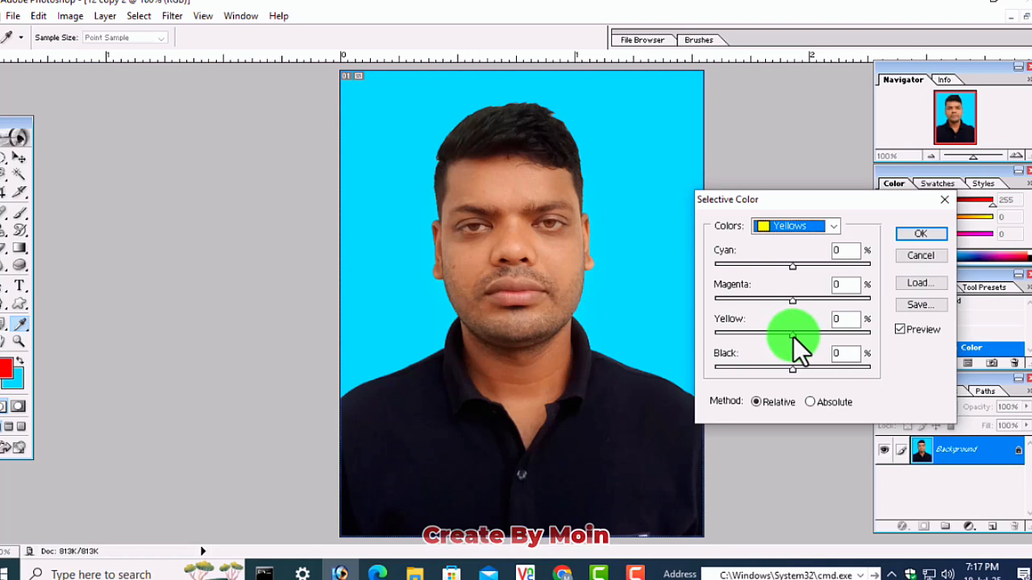
drag(792, 333, 811, 334)
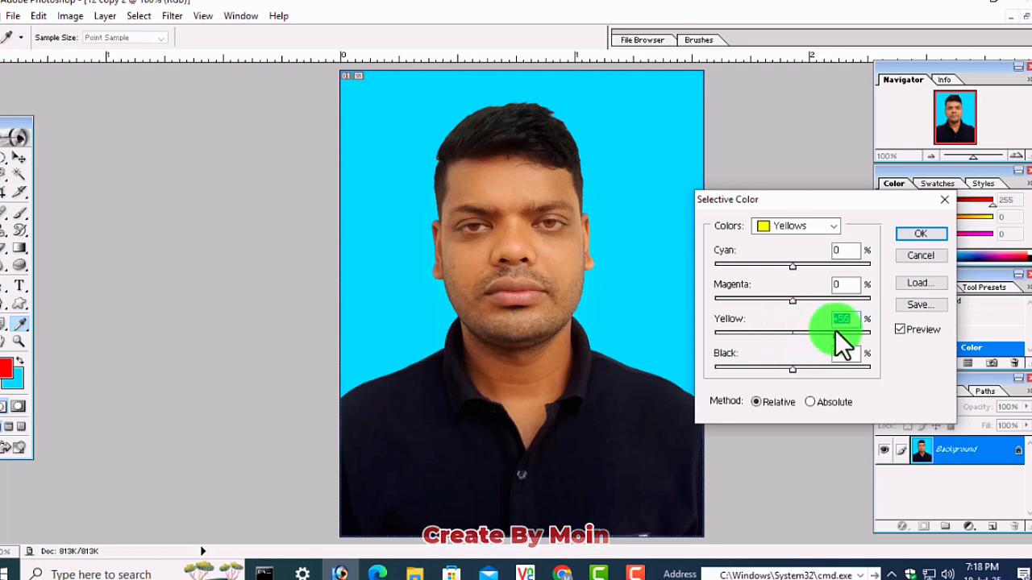
click(787, 228)
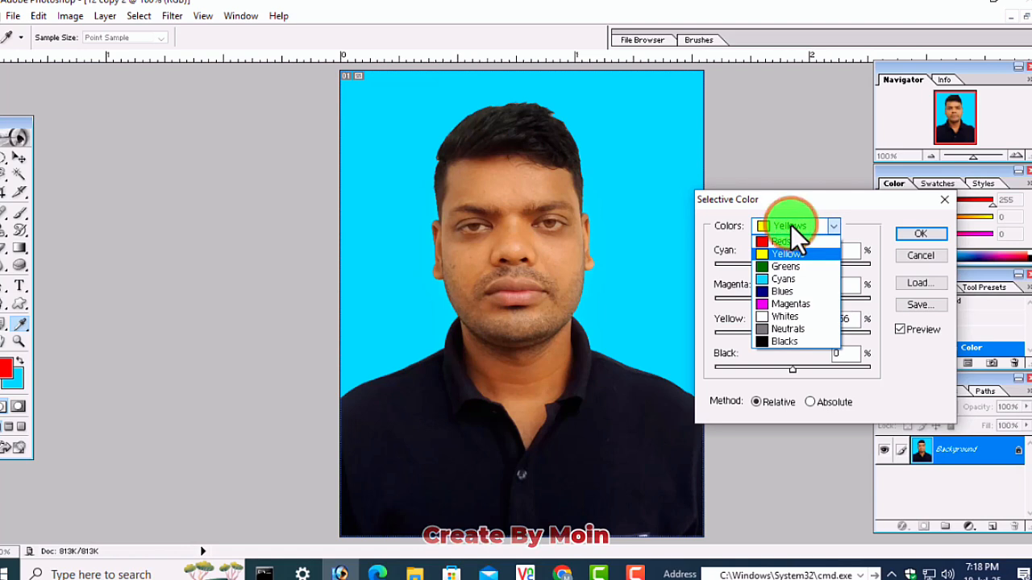
click(796, 303)
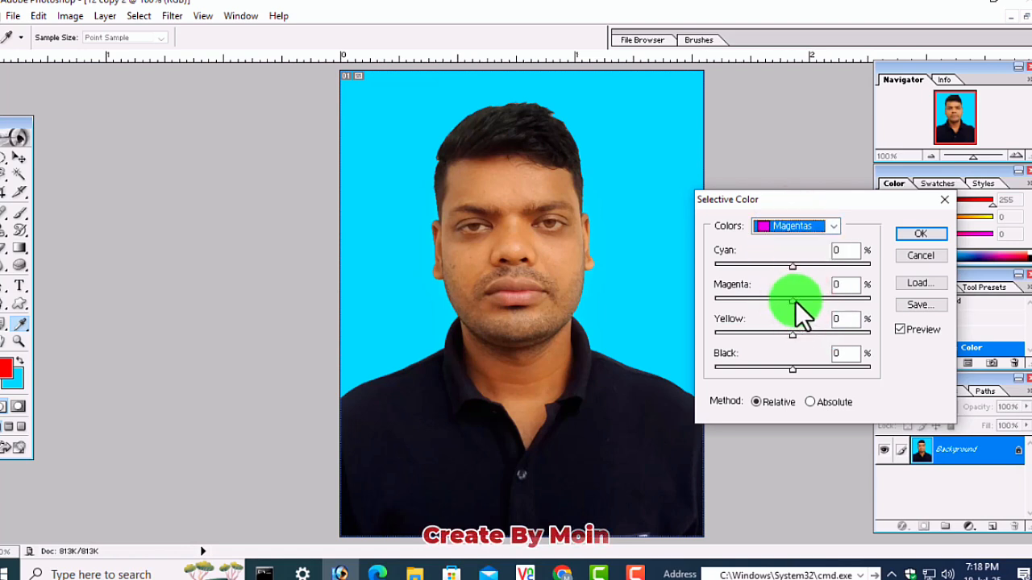
mouse_move(795, 301)
mouse_down()
mouse_move(813, 302)
mouse_move(778, 297)
mouse_move(801, 300)
mouse_move(788, 286)
mouse_up()
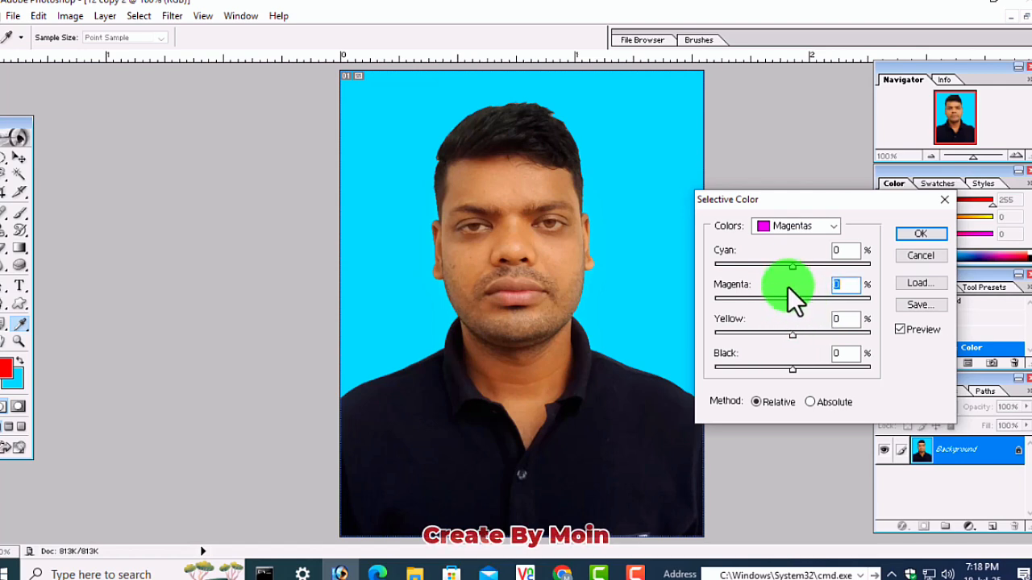
Set the cyan component of the Cyans to +4% and apply the Selective Color adjustment
click(783, 224)
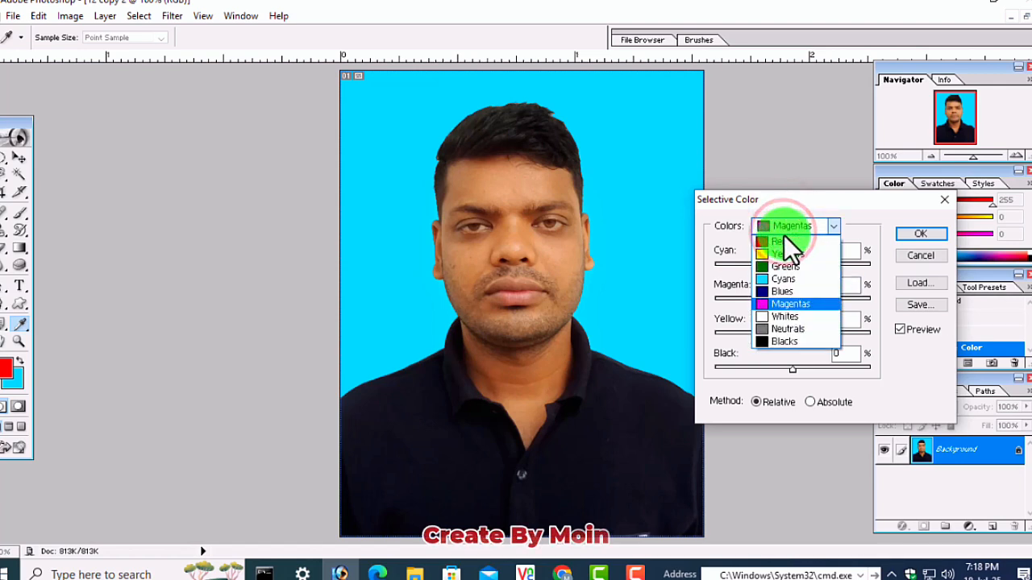
click(782, 279)
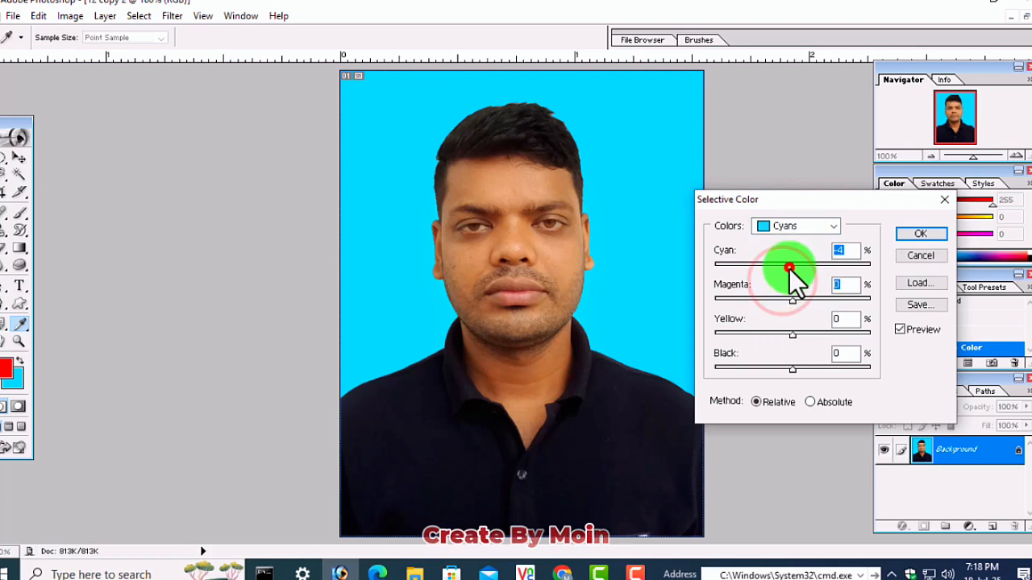
mouse_move(789, 269)
mouse_down()
mouse_move(774, 268)
mouse_move(836, 268)
mouse_move(796, 269)
mouse_up()
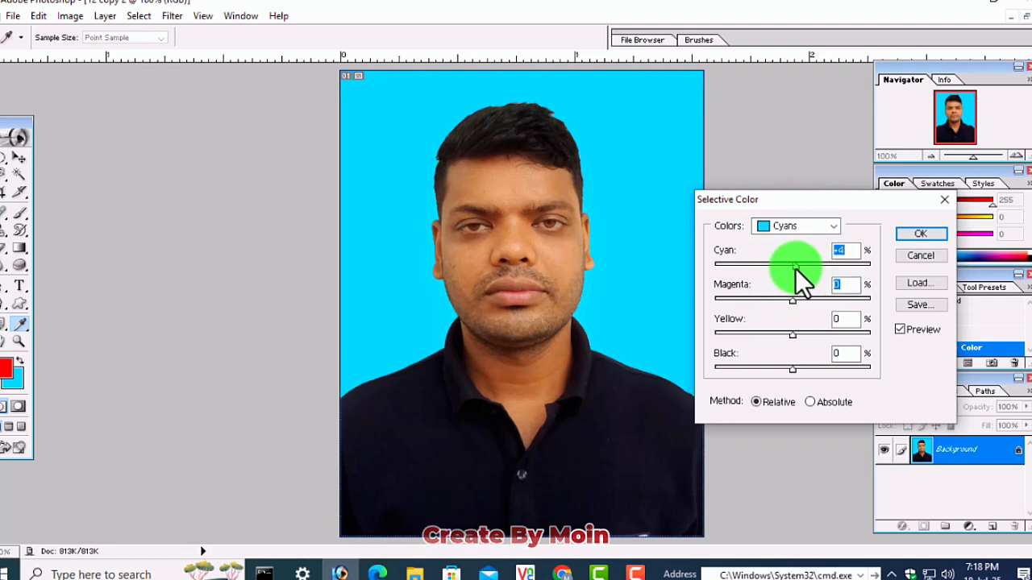
click(900, 229)
key(w)
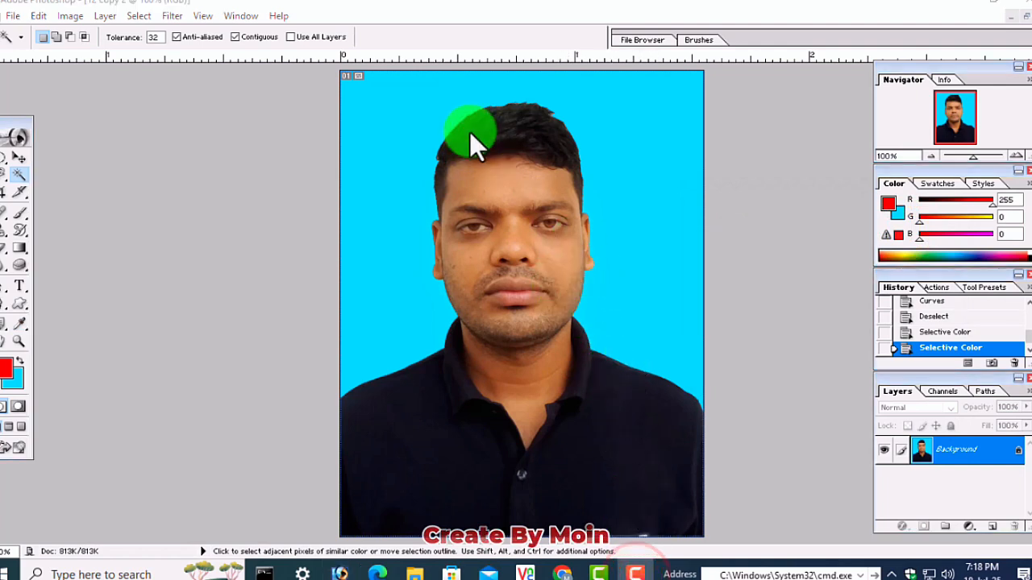
click(200, 36)
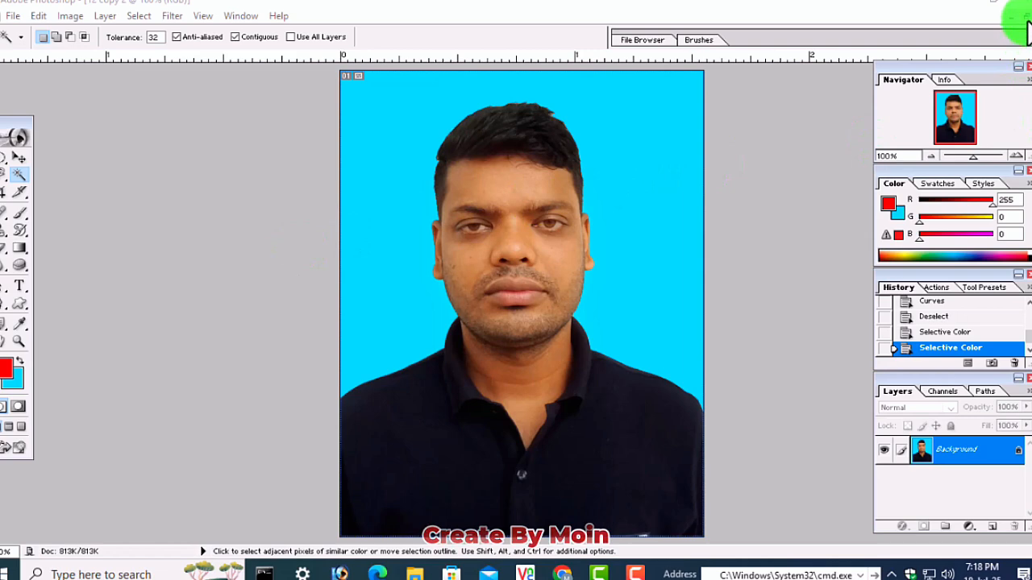
Duplicate the portrait as 12 copy 3 and close the 12 copy 2 document without saving it
click(1012, 16)
right_click(497, 125)
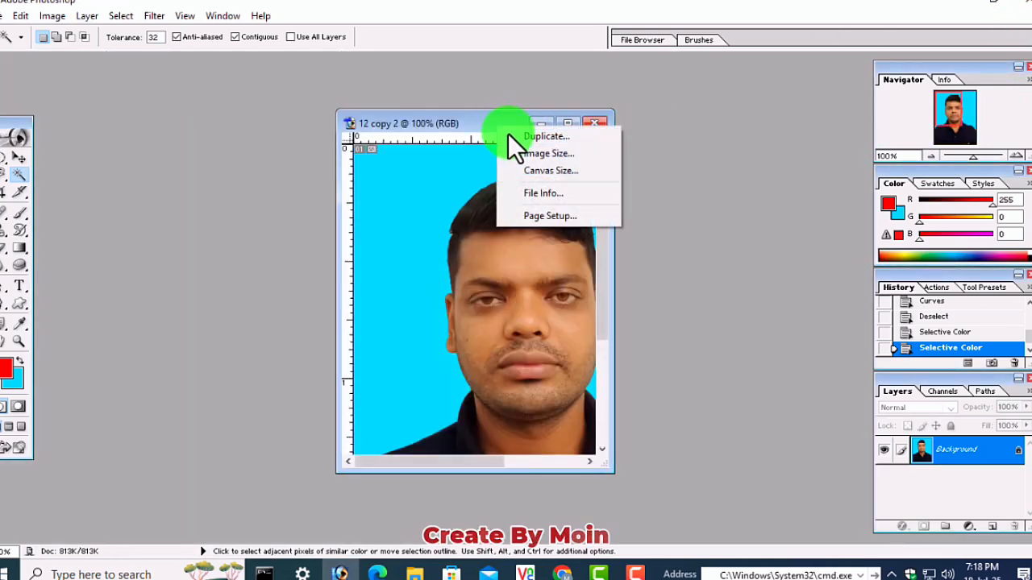
click(511, 136)
click(663, 262)
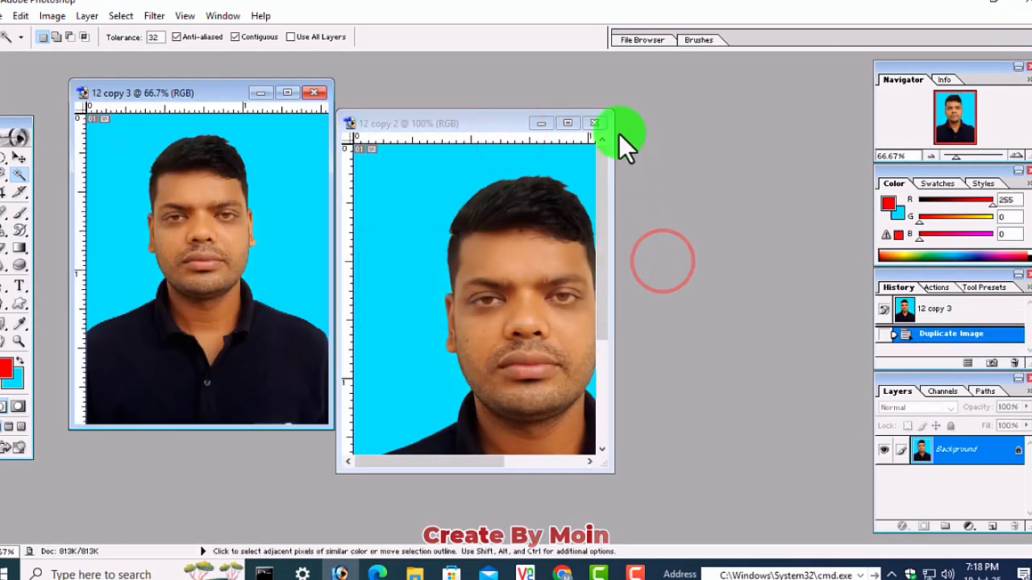
click(594, 122)
click(520, 222)
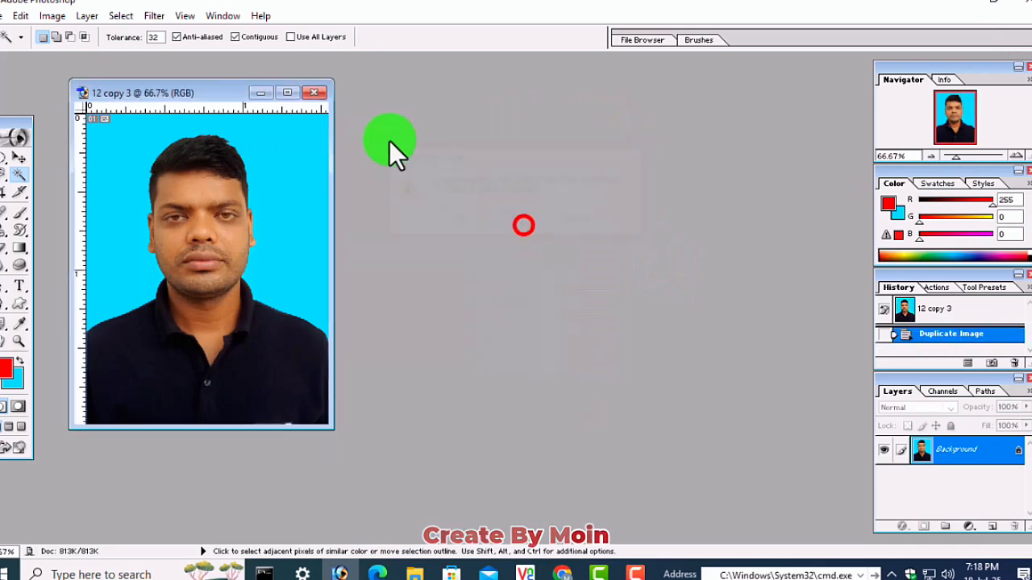
Reposition the duplicate portrait's floating window to leave room for another document beside it
drag(218, 93, 488, 110)
click(542, 106)
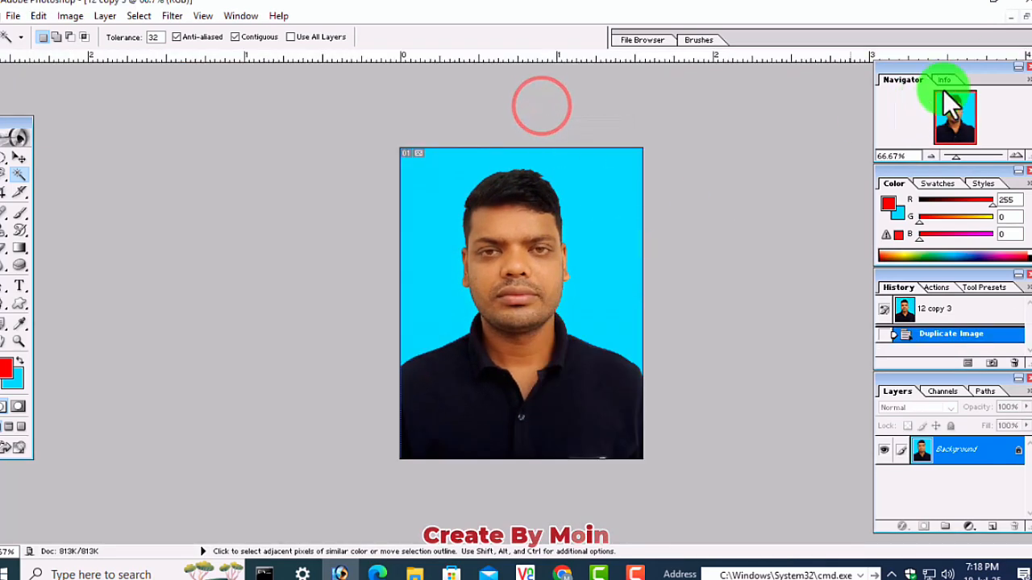
click(1022, 16)
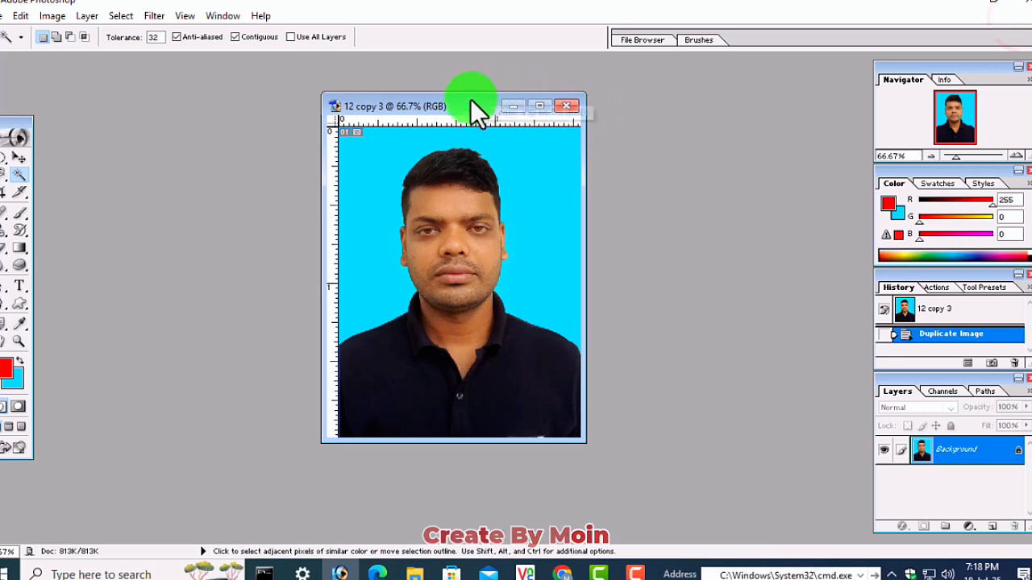
drag(470, 104, 690, 126)
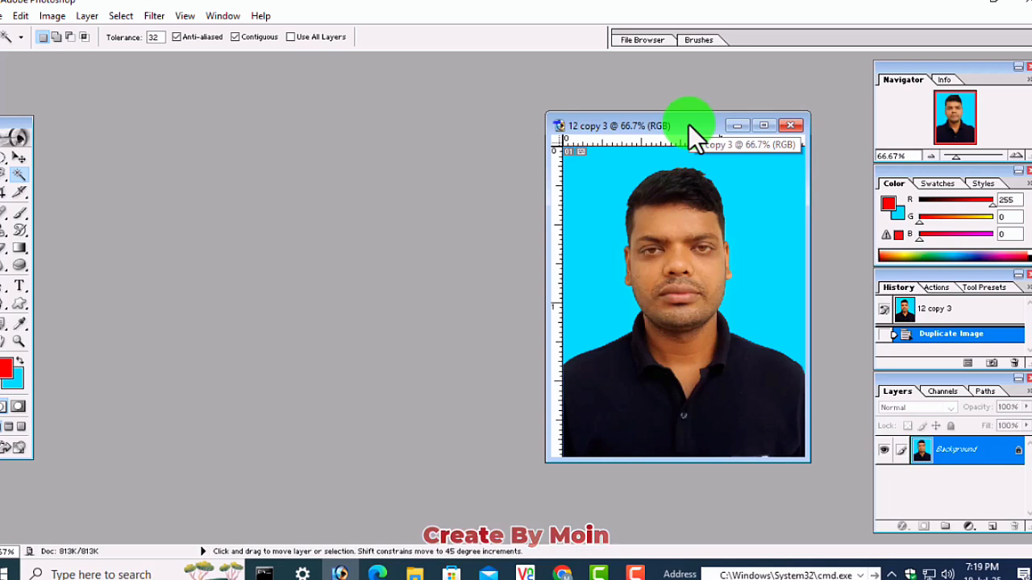
key(ctrl+n)
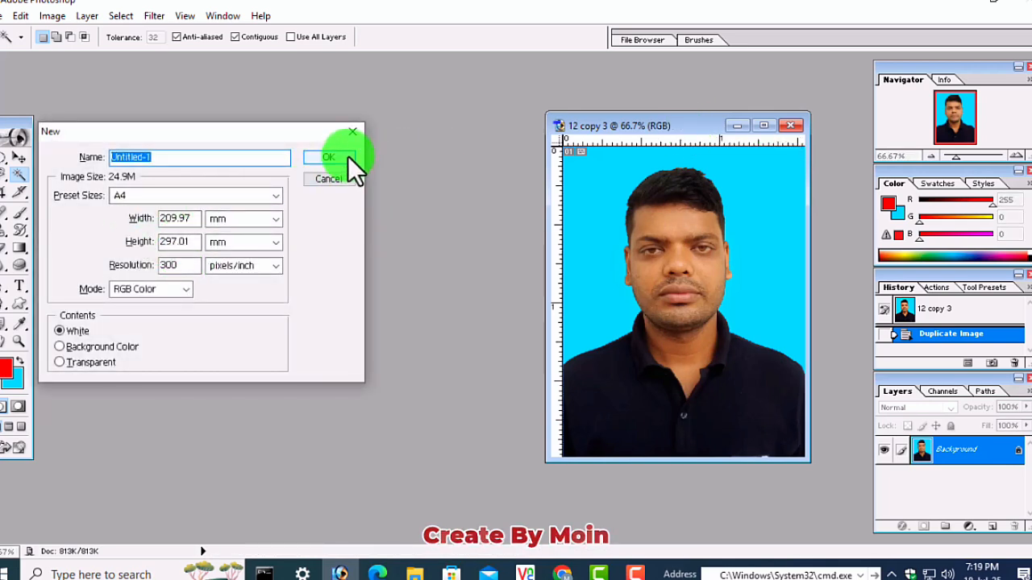
click(354, 132)
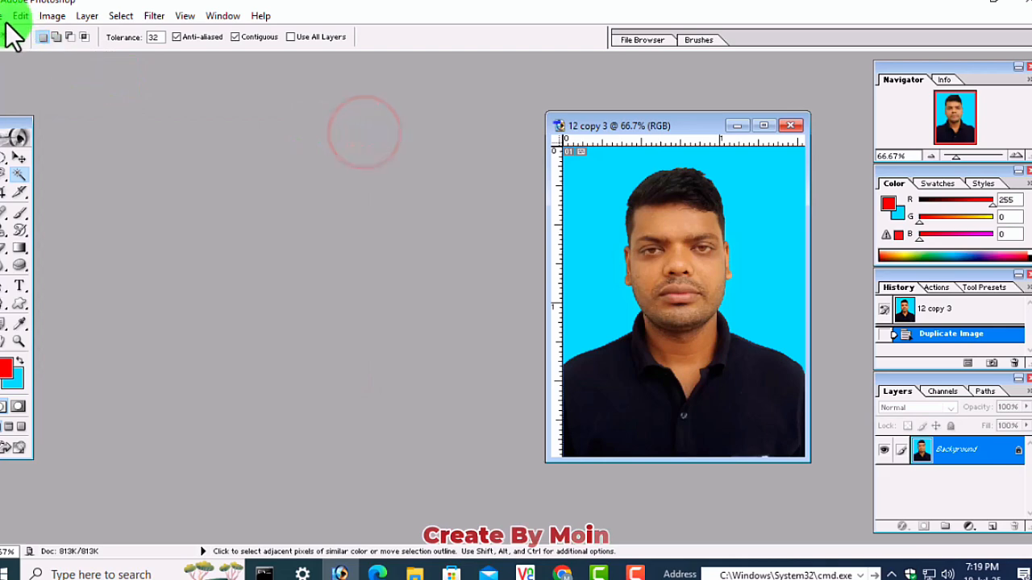
click(5, 16)
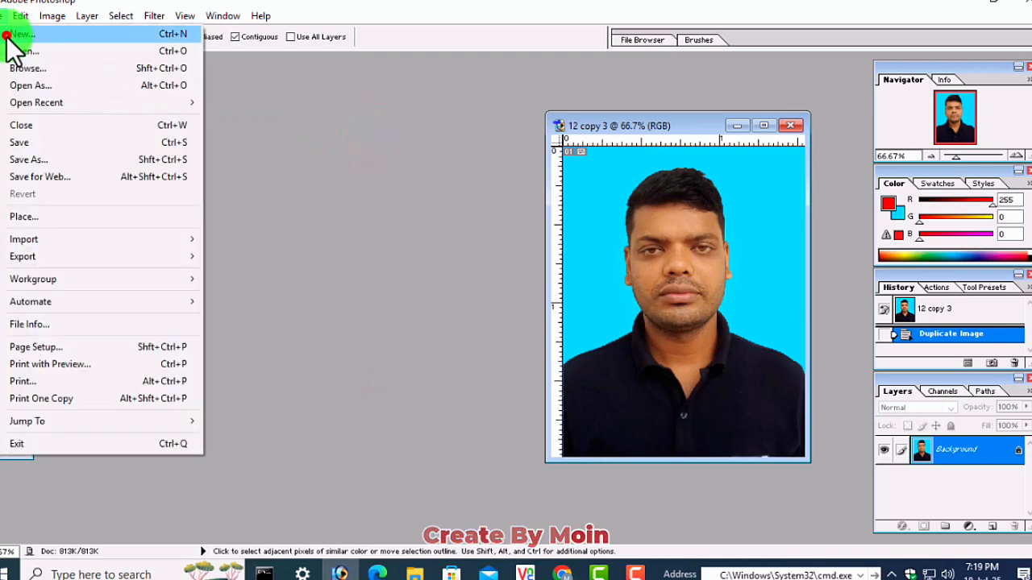
click(6, 34)
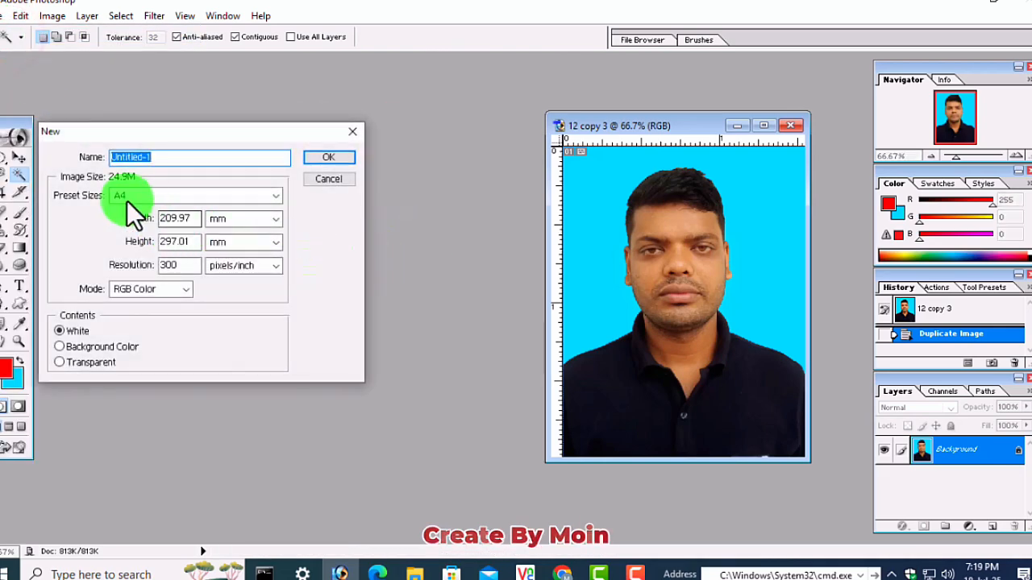
click(327, 158)
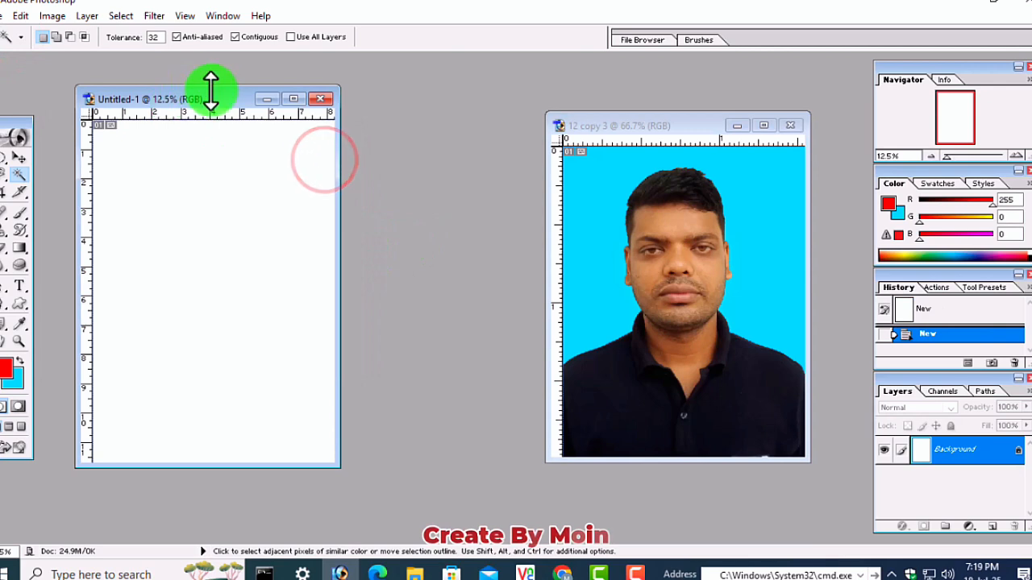
click(321, 98)
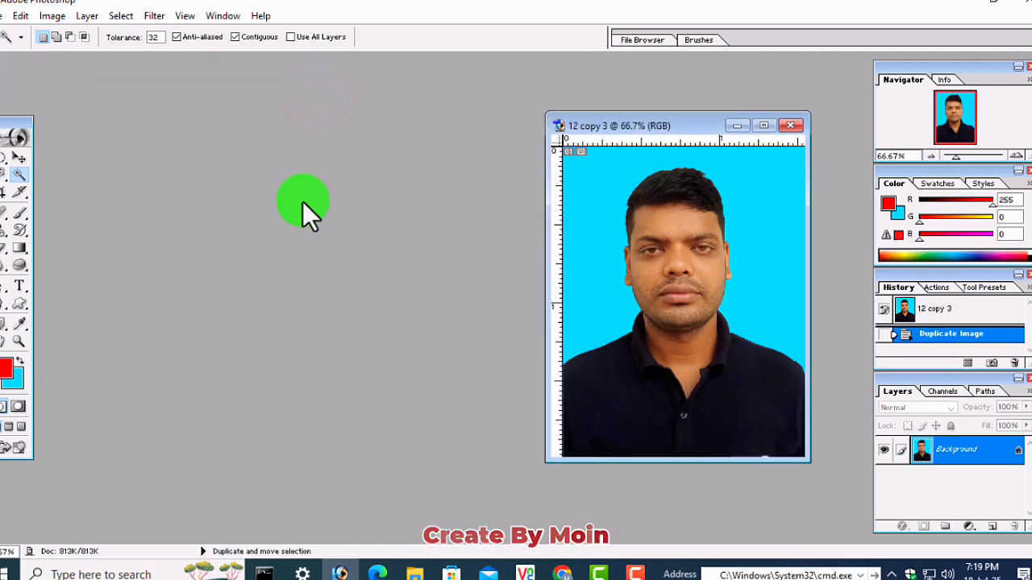
Create a white A4 document in RGB Color at 300 pixels/inch and place its window beside the portrait
key(ctrl+n)
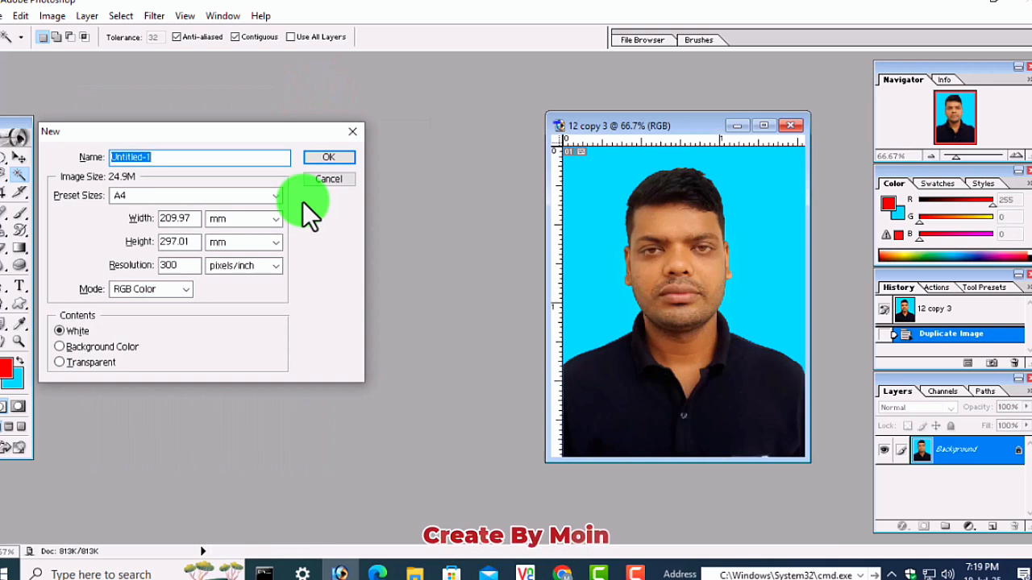
click(336, 161)
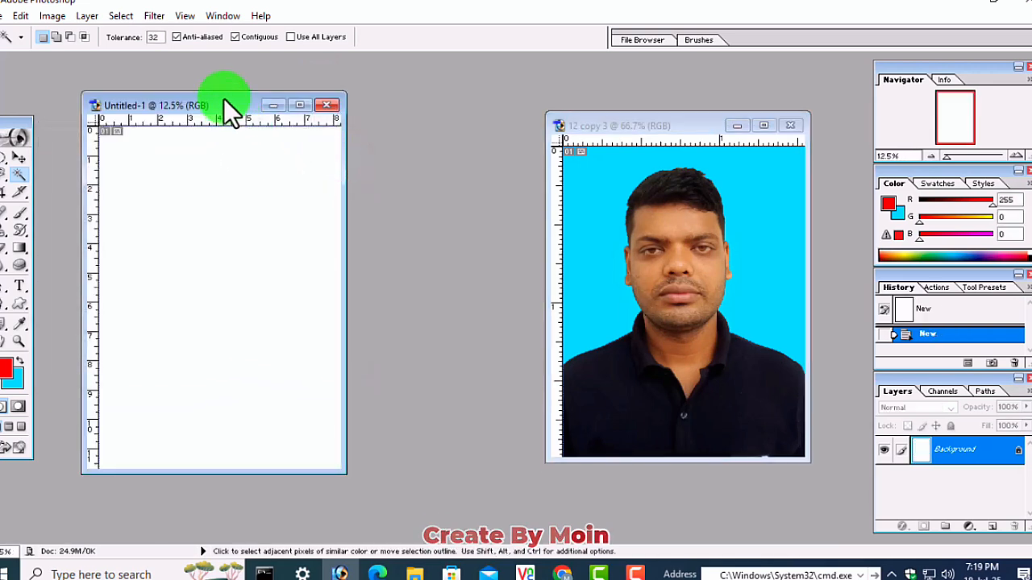
drag(224, 102, 364, 131)
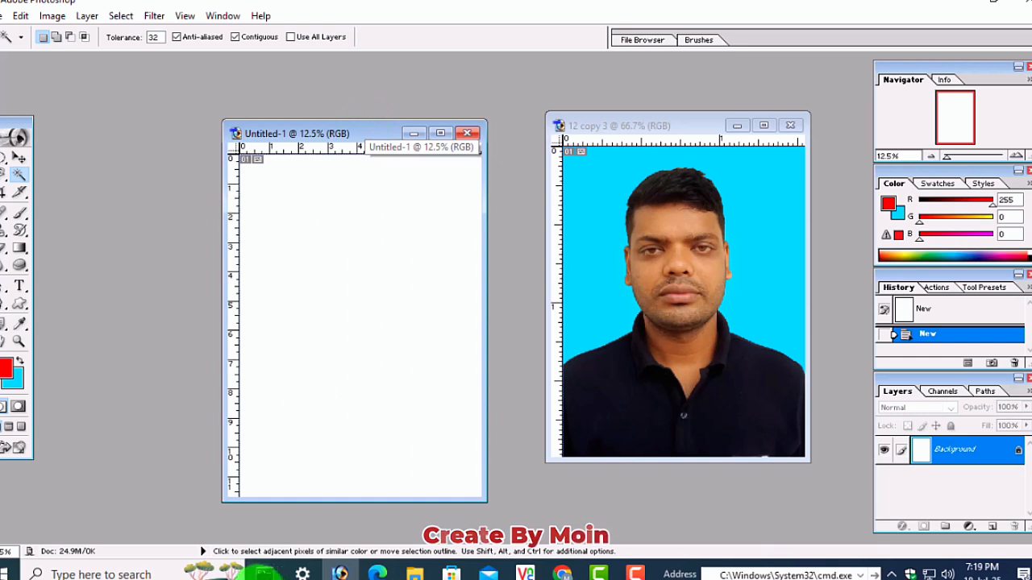
Copy the portrait into the blank A4 document with the Move tool and place it near the page's top-left corner
click(20, 157)
click(728, 286)
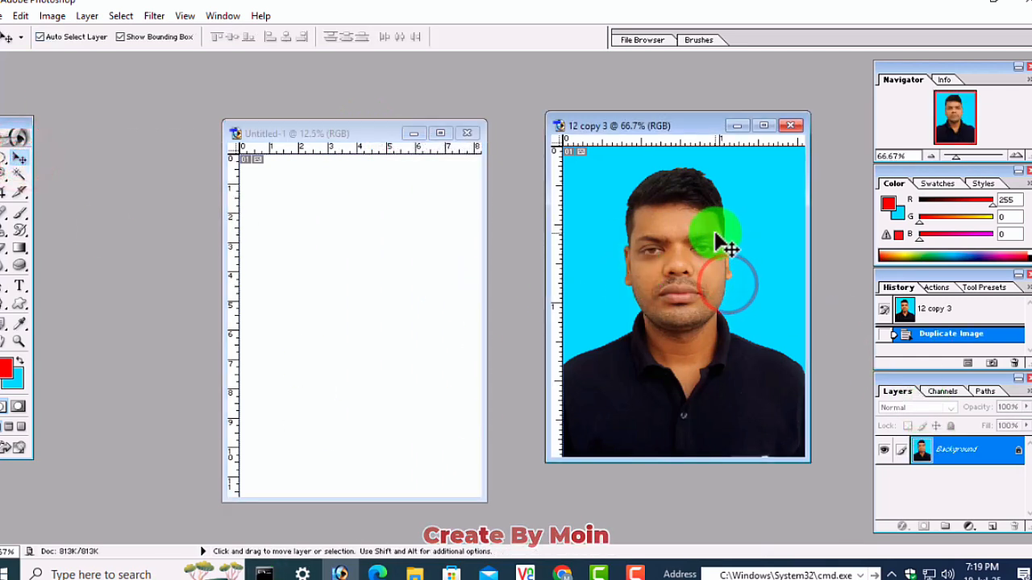
drag(713, 232, 273, 196)
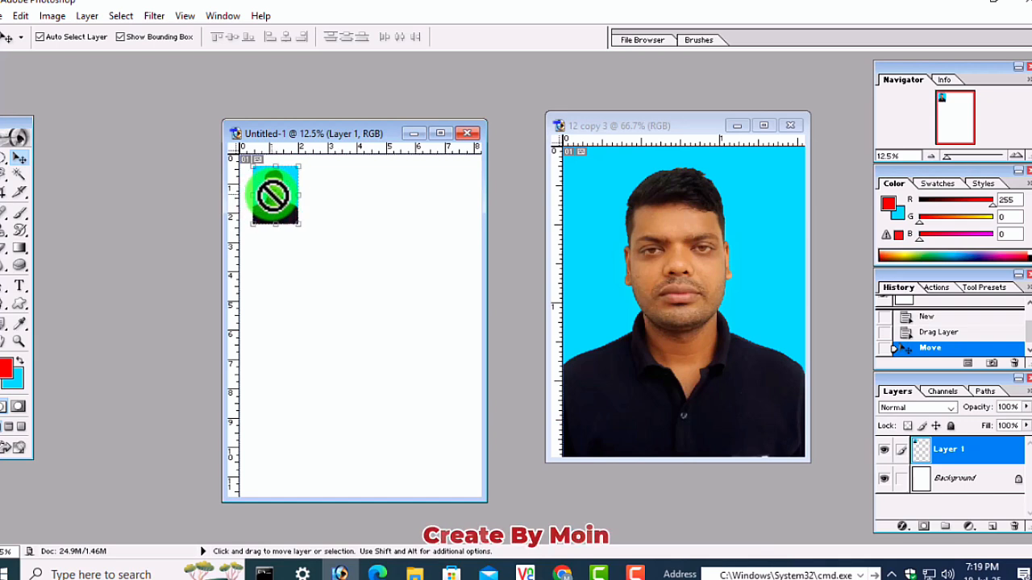
key(alt)
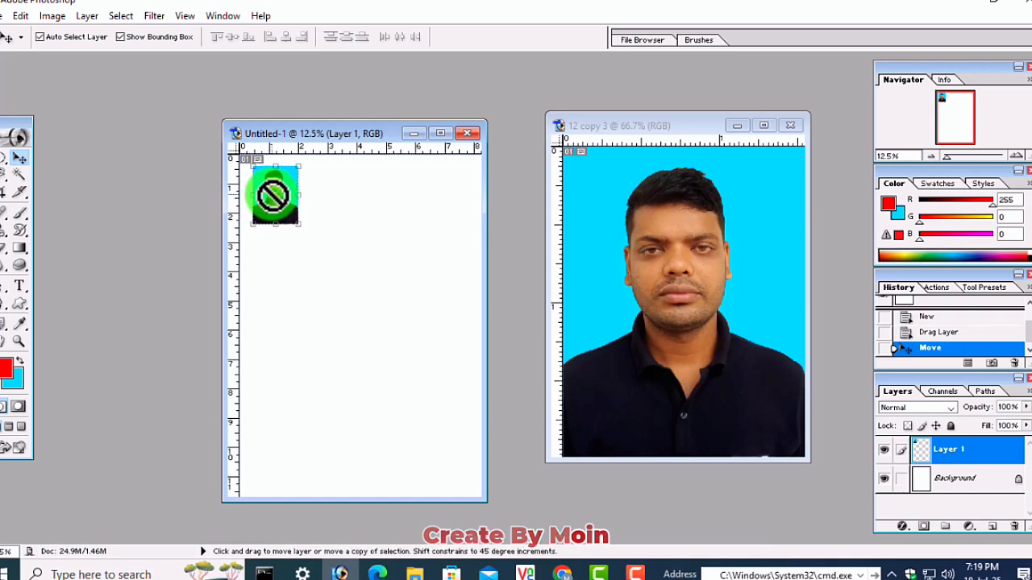
Copy the portrait from 12 copy 3 into the A4 document three more times, completing a top row of four
click(330, 242)
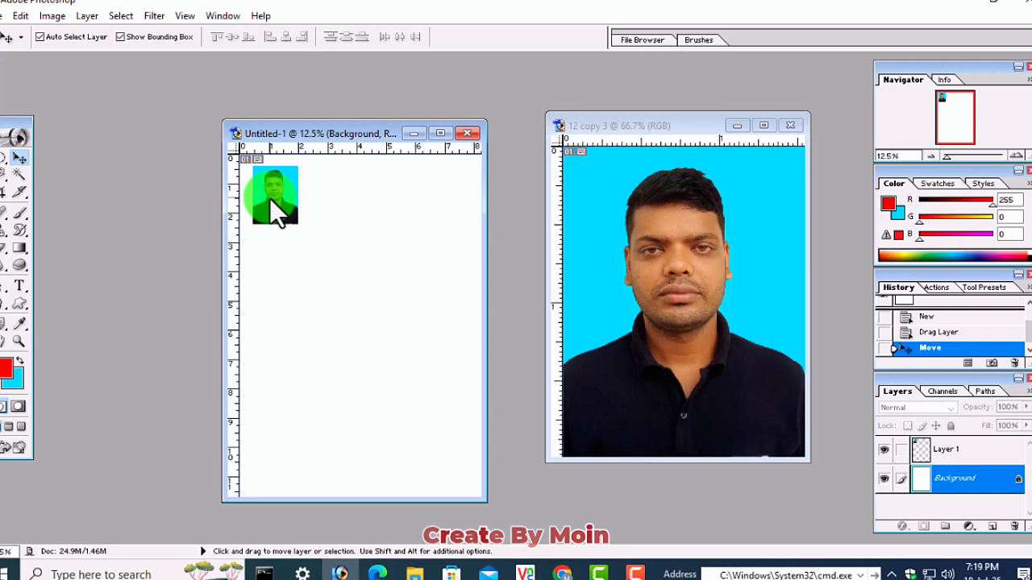
click(692, 316)
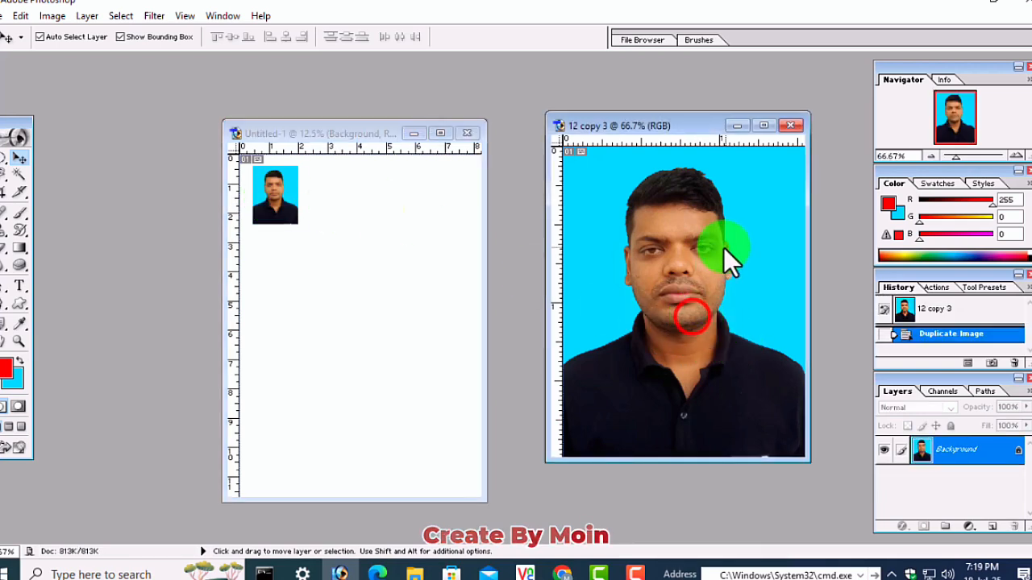
drag(634, 316, 332, 198)
click(699, 298)
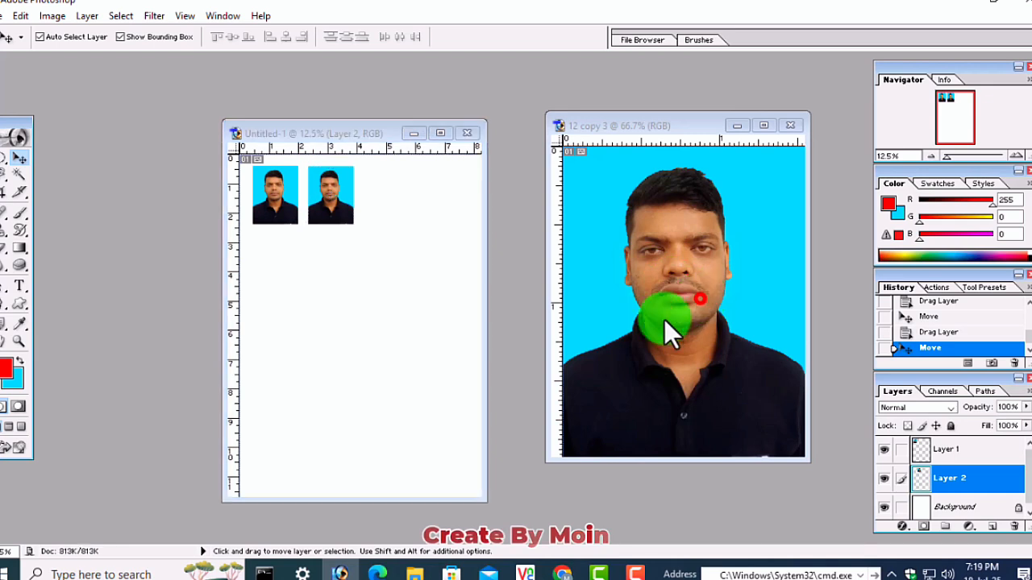
drag(652, 290, 388, 193)
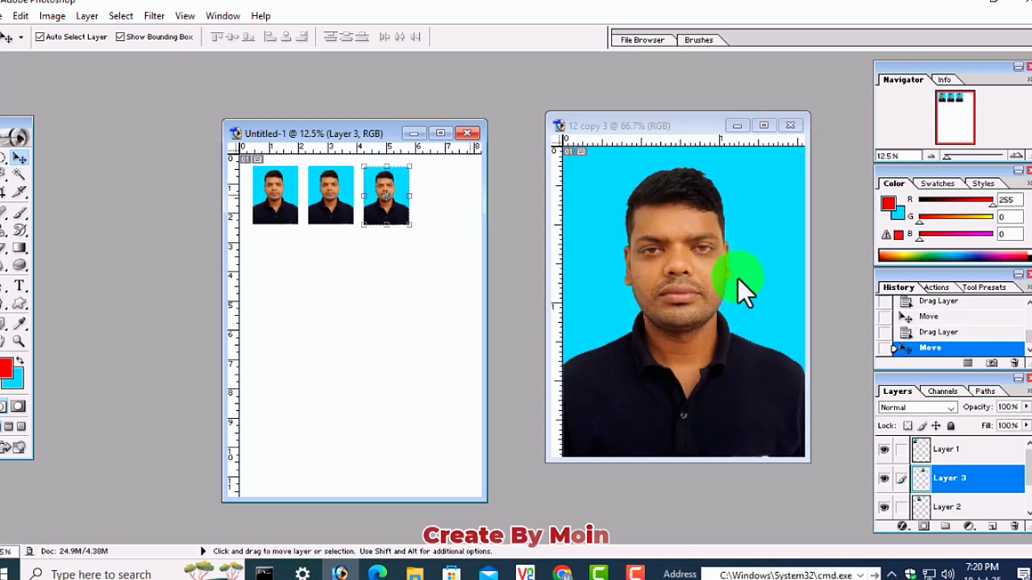
drag(700, 319, 437, 214)
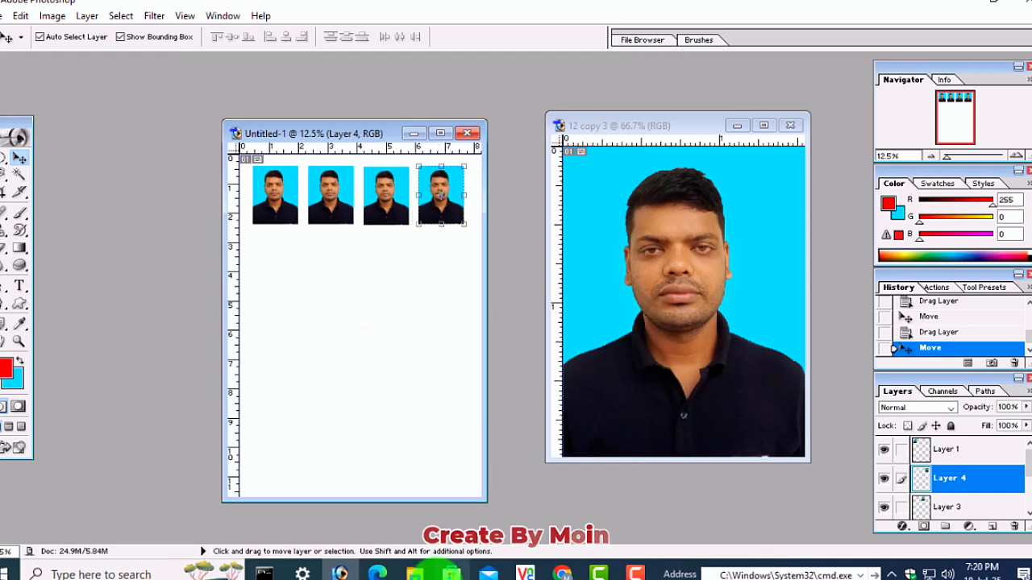
Undo all four portrait placements to return to the blank A4 page
key(ctrl+alt+z)
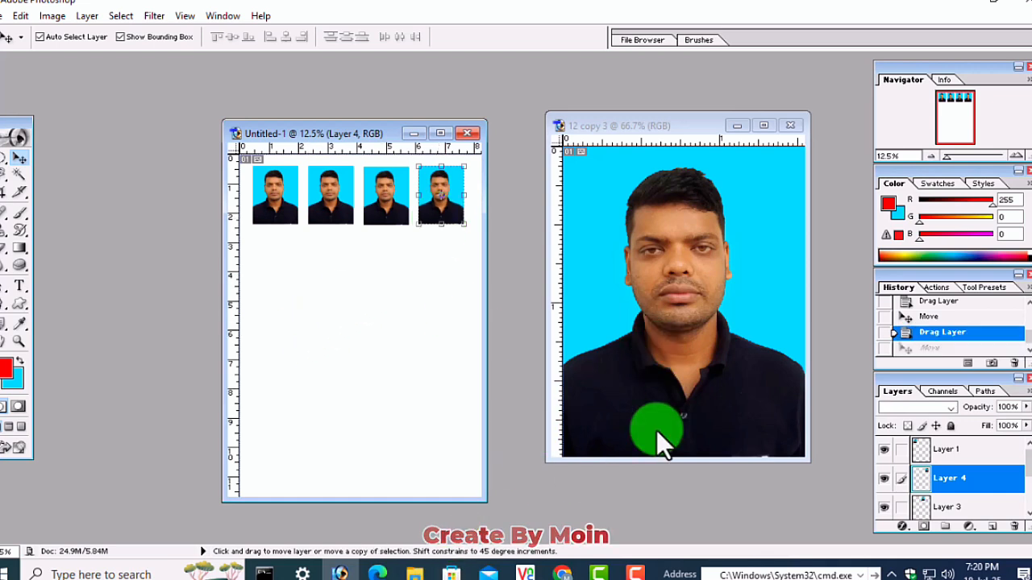
key(ctrl+alt+z)
key(ctrl+alt+z)
key(ctrl+alt+z)
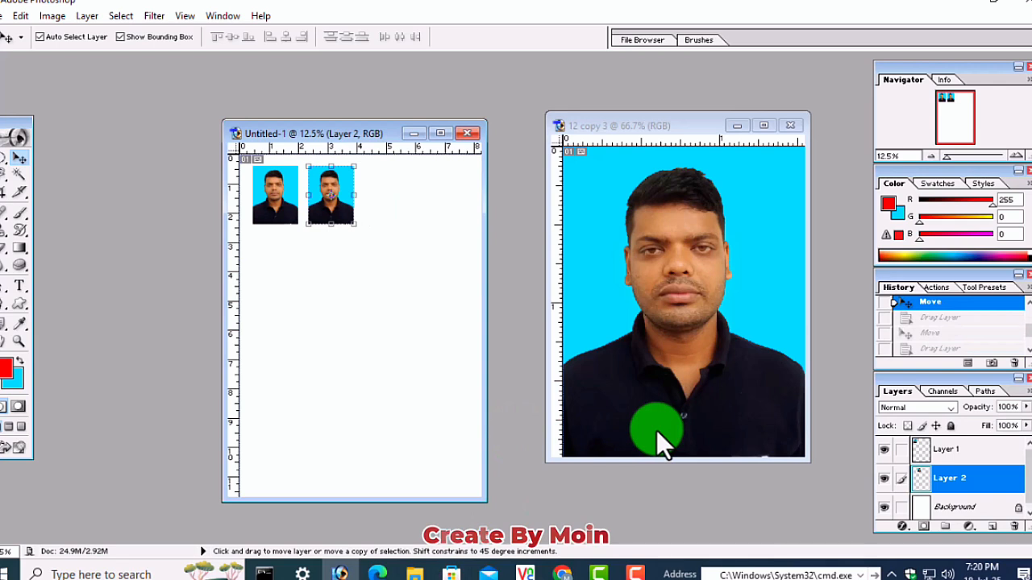
key(ctrl+alt+z)
key(ctrl+alt+z)
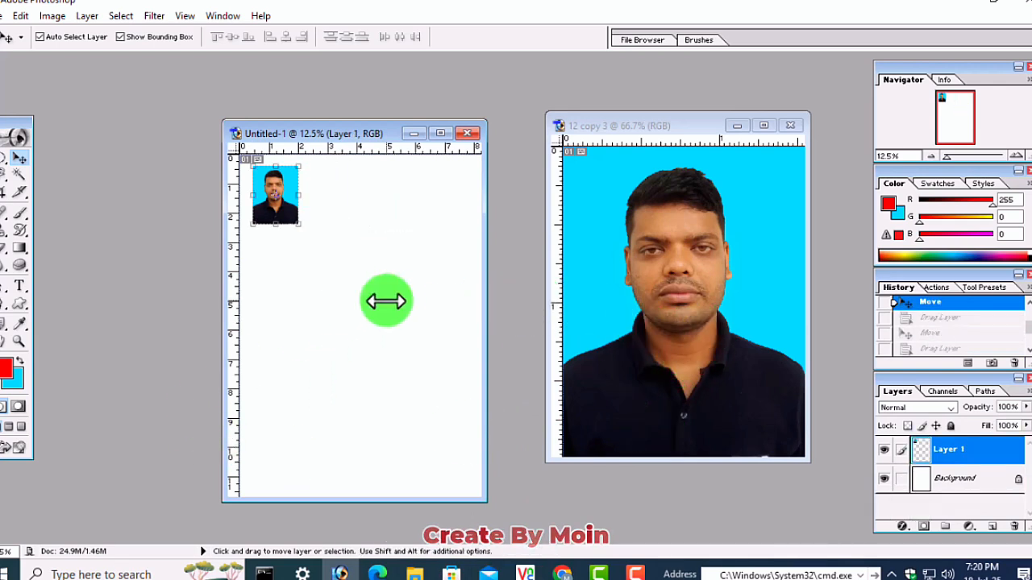
key(ctrl+alt+z)
key(ctrl+alt+z)
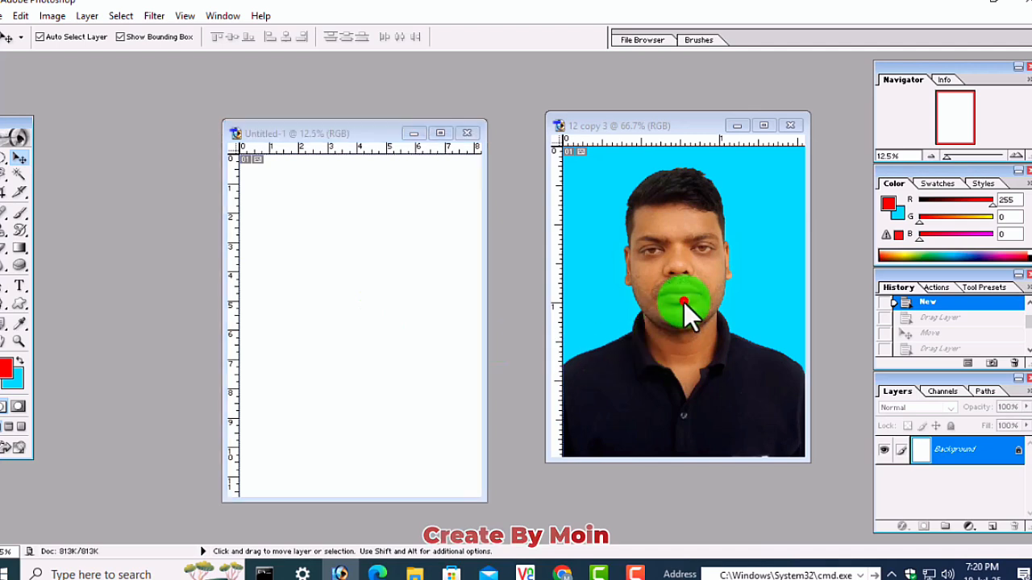
Copy the portrait from 12 copy 3 onto the blank A4 page and place it near the page's top-left corner
click(684, 305)
click(700, 248)
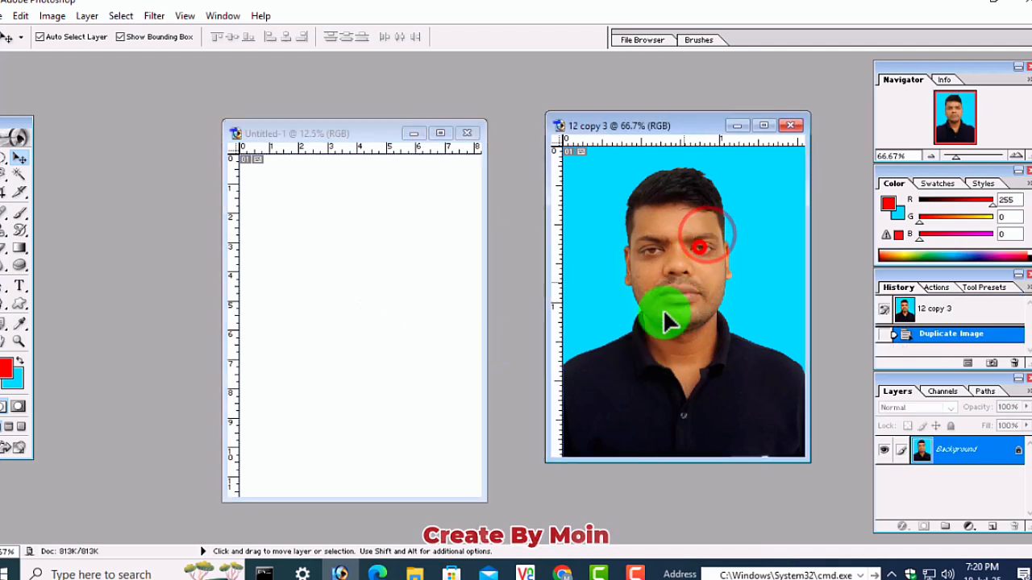
drag(663, 321, 284, 191)
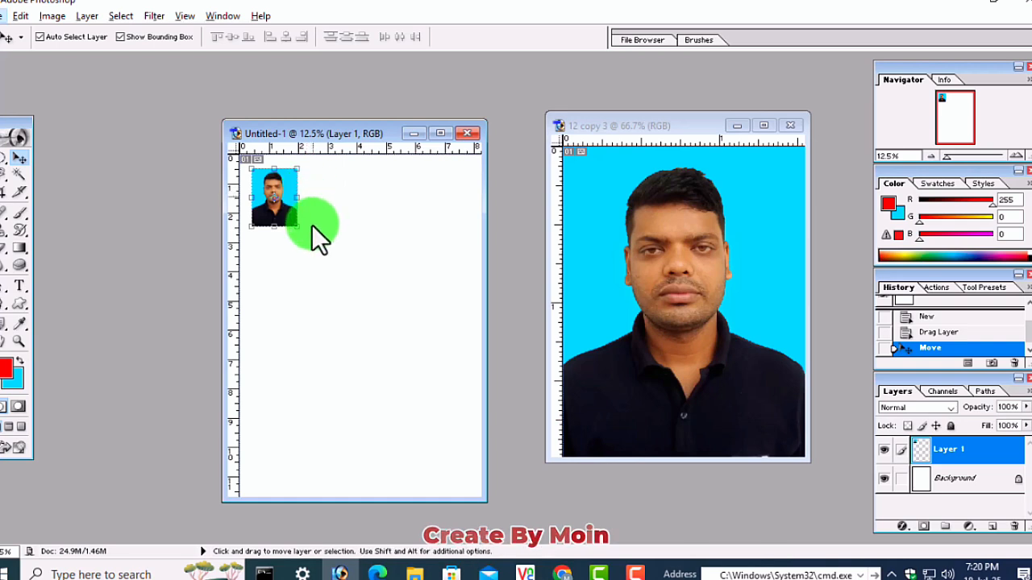
Duplicate the placed portrait three times along the top of the A4 page and nudge the copies into an evenly spaced row
drag(309, 216, 345, 214)
key(Down)
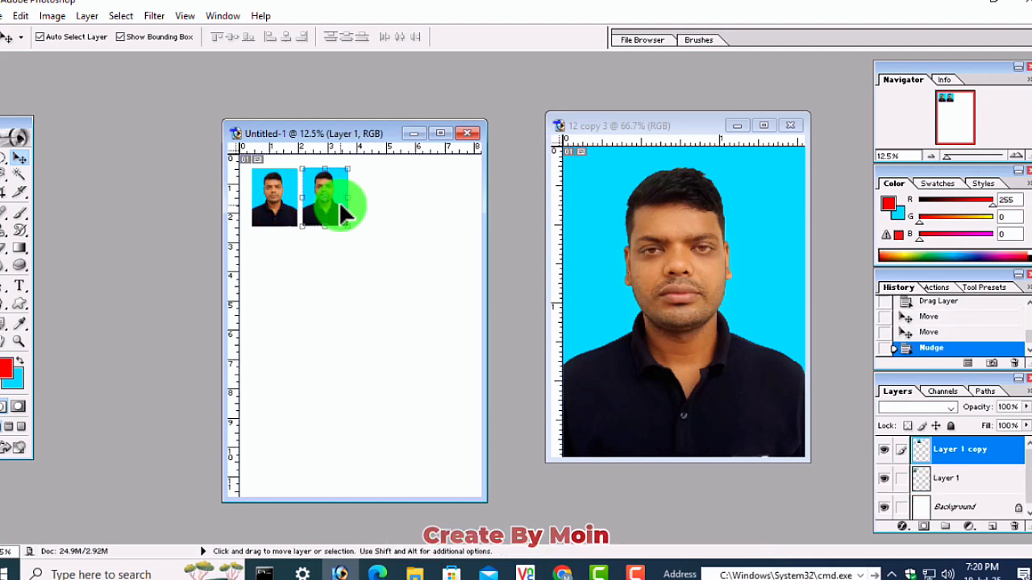
key(Right)
key(Right)
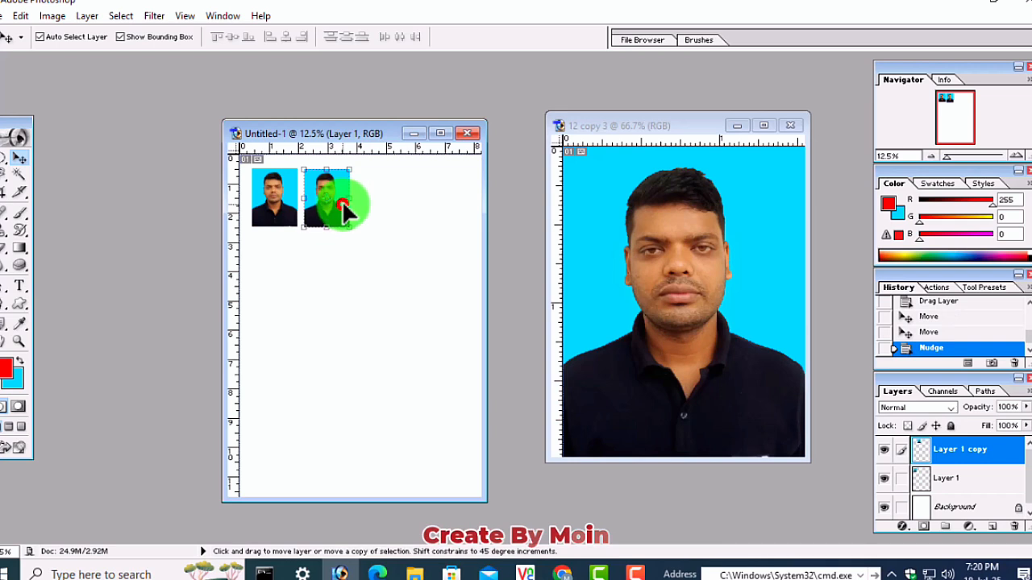
drag(340, 207, 395, 202)
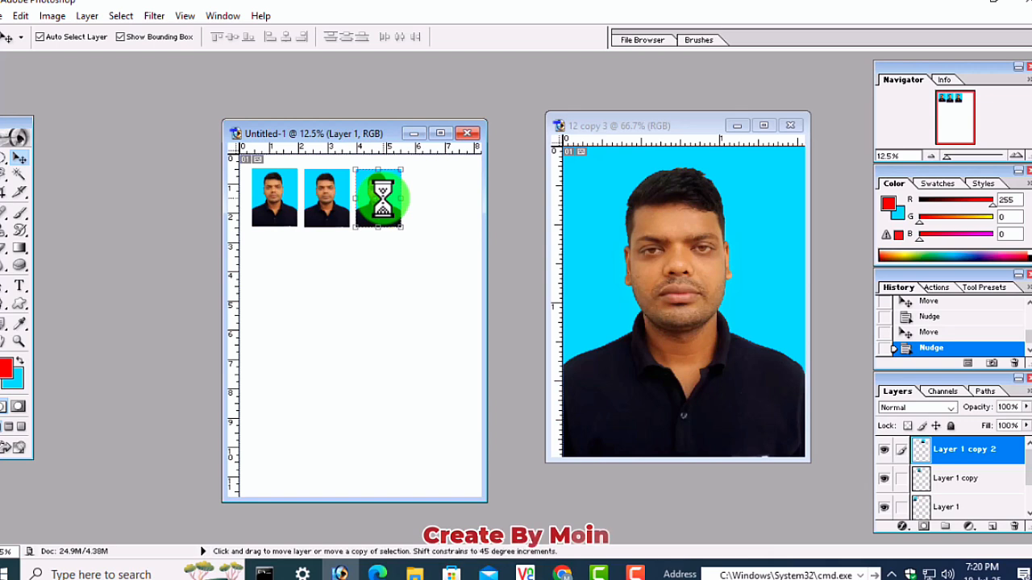
drag(380, 199, 434, 200)
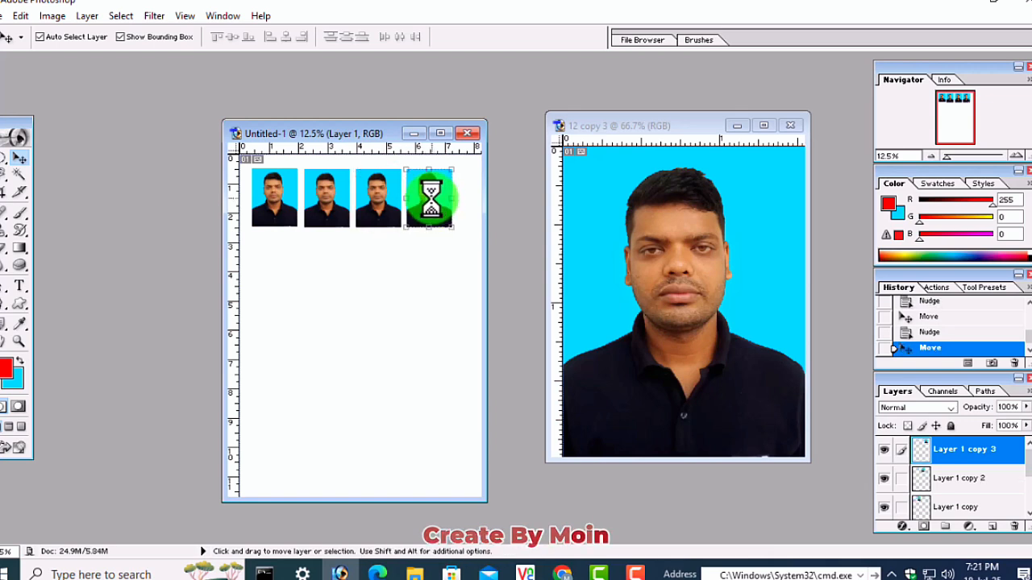
key(Right)
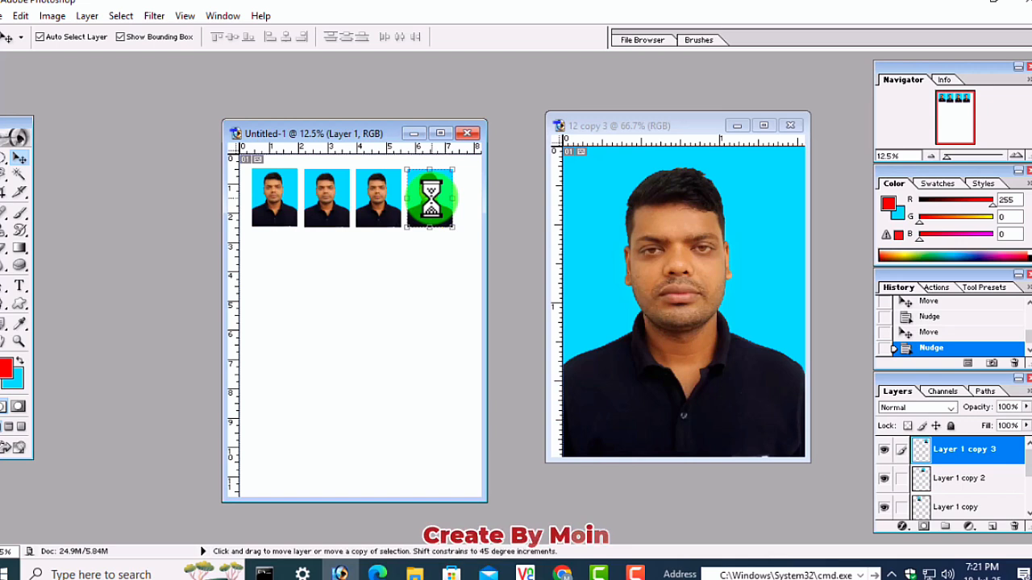
Undo the duplicated row and the first placed portrait, stepping back to the newly created A4 page
key(ctrl+alt+z)
key(ctrl+alt+z)
key(ctrl+alt+z)
key(ctrl+alt+z)
key(ctrl+alt+z)
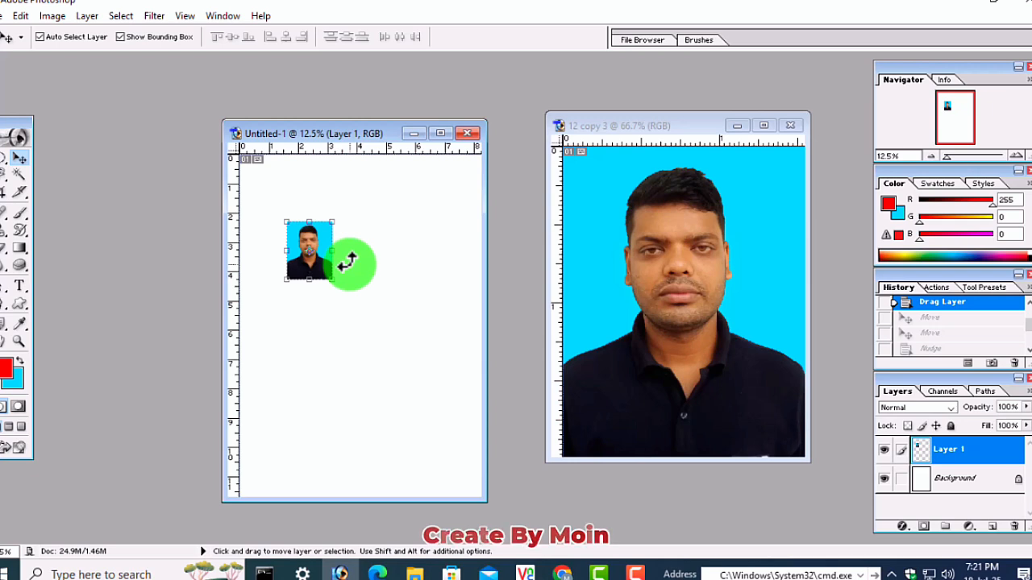
key(alt)
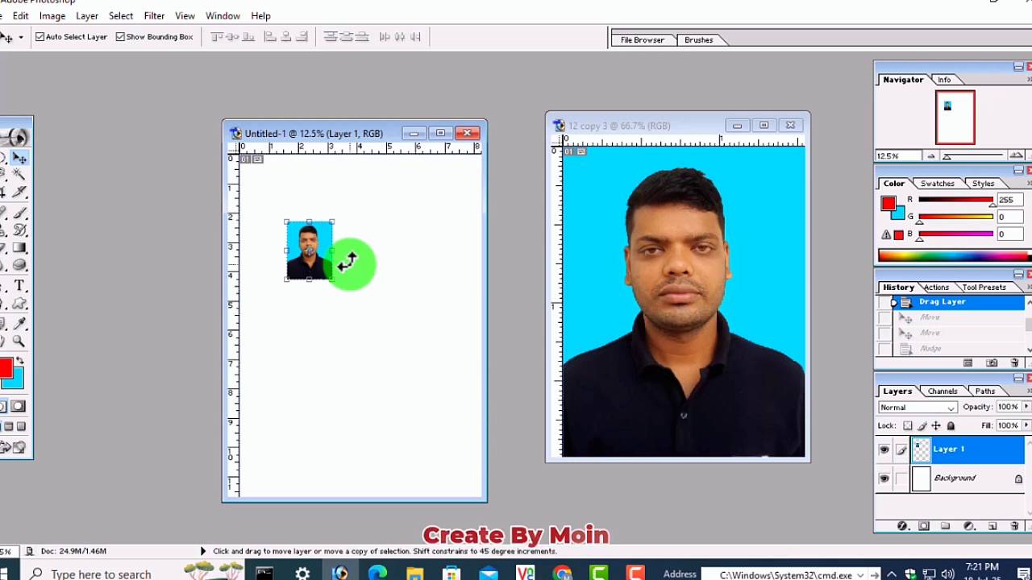
key(ctrl+z)
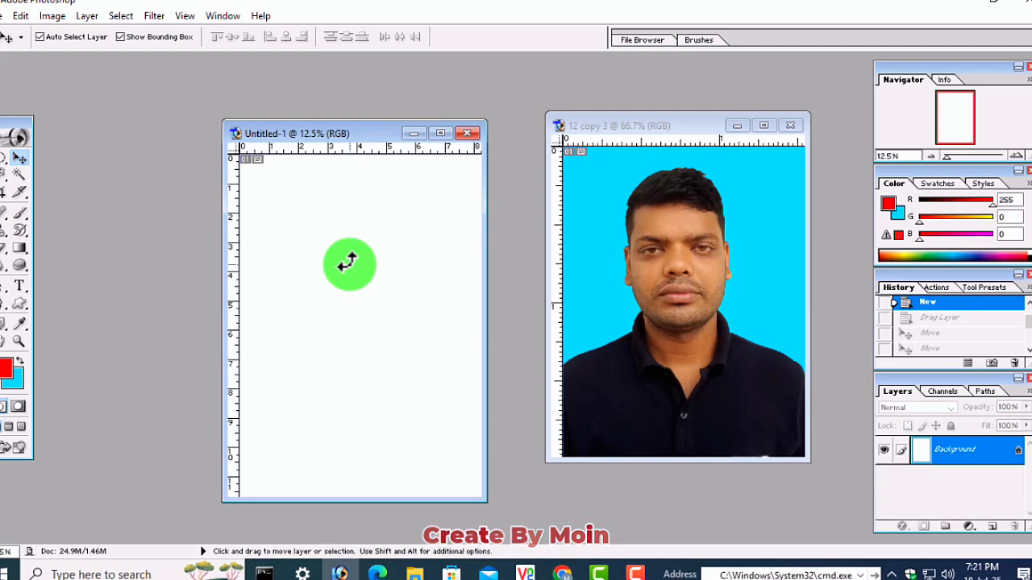
Maximize the 12 copy 3 portrait document and select its entire canvas
click(760, 124)
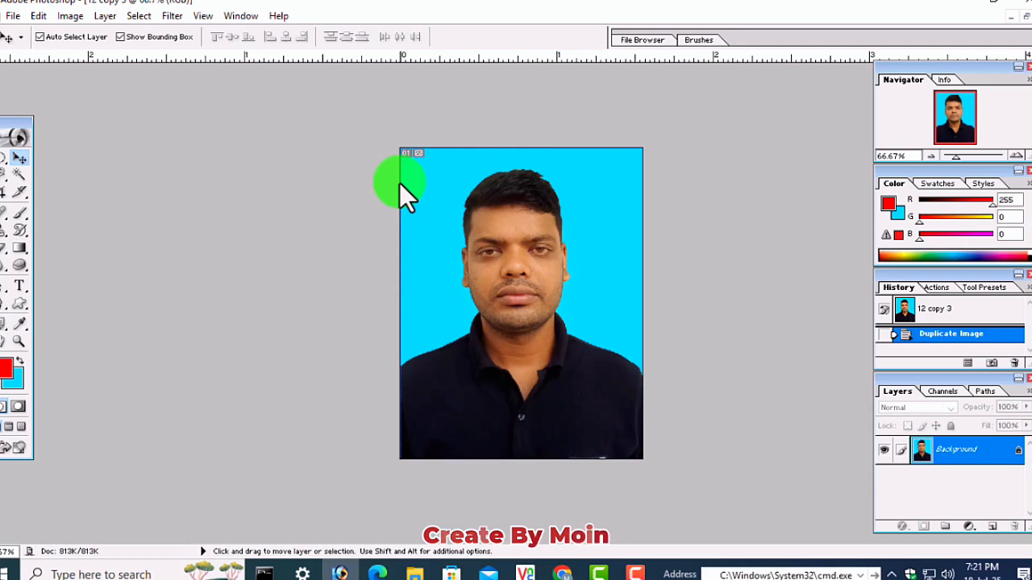
key(alt)
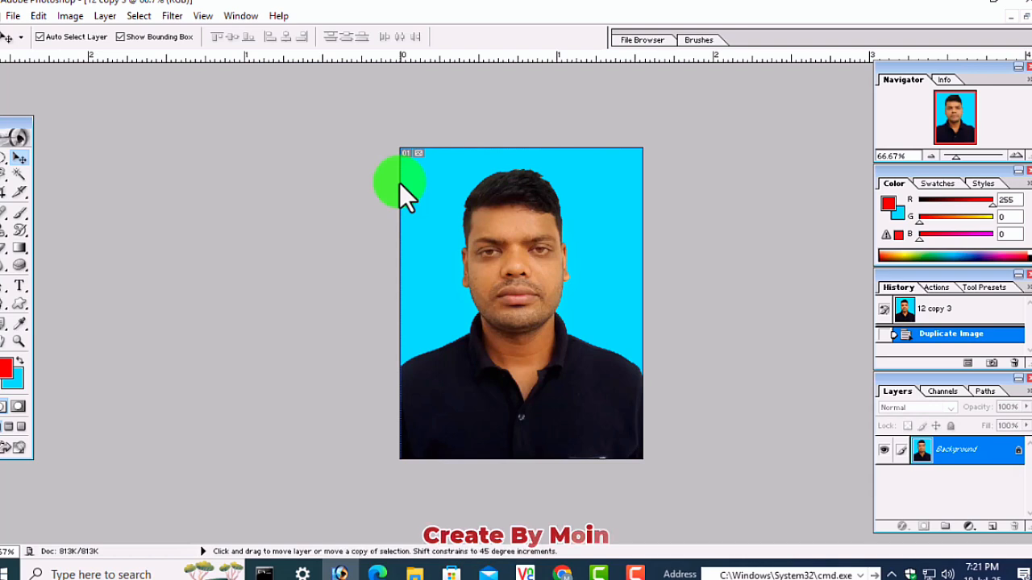
key(ctrl+a)
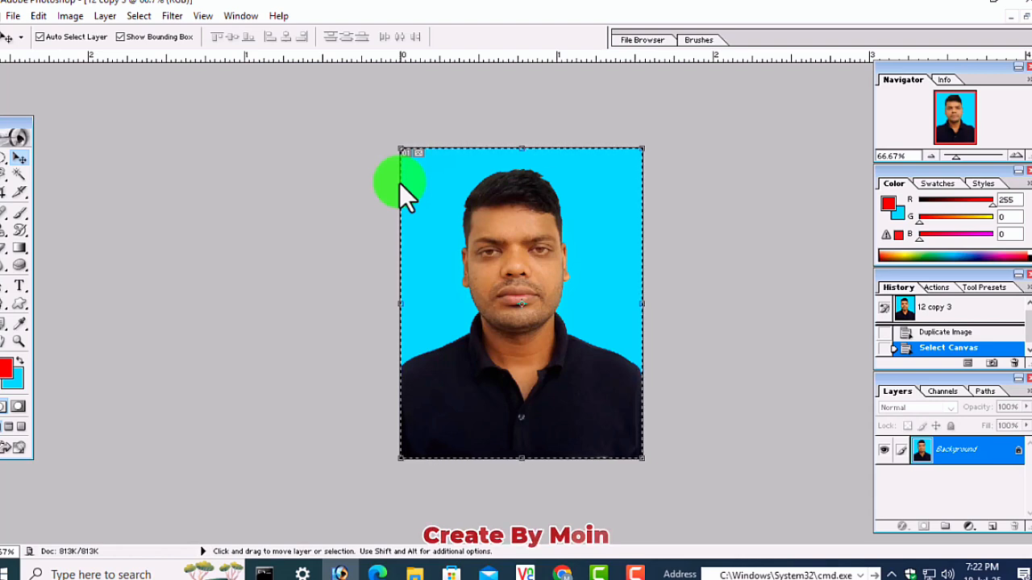
Stroke the selected portrait canvas with a 5 px black (000000) line, location Center, Normal mode, 100% opacity
click(38, 16)
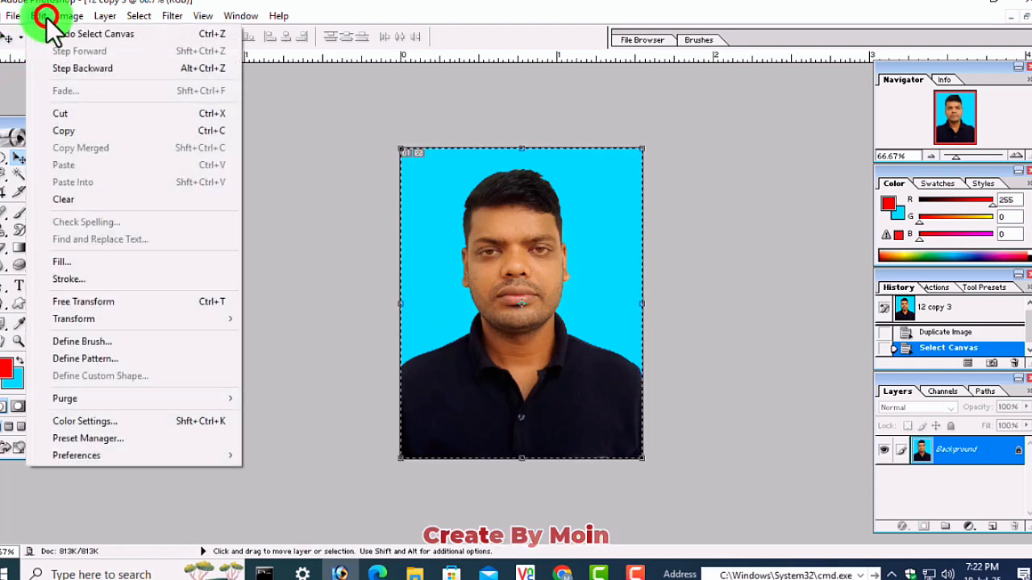
click(54, 279)
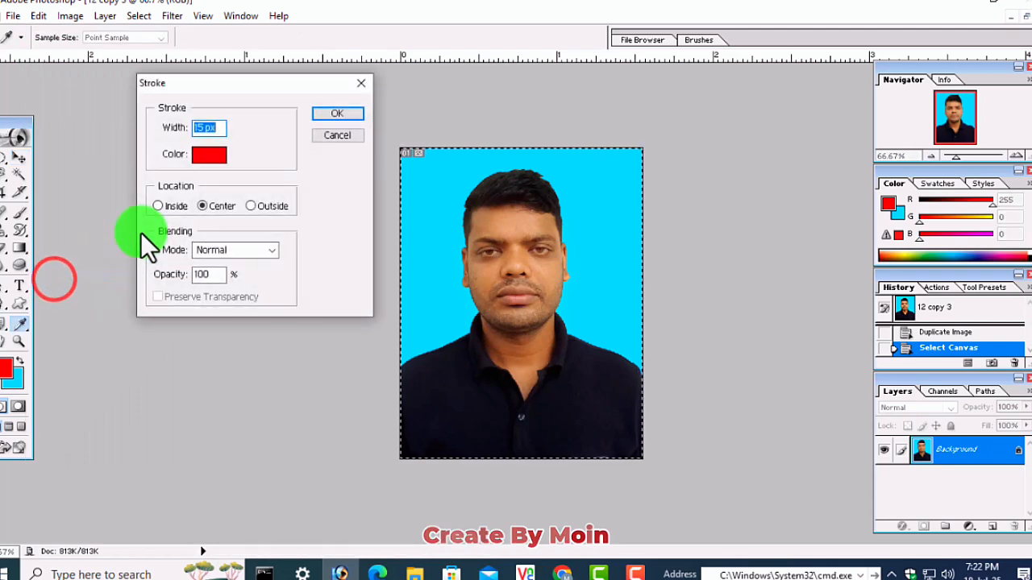
click(209, 154)
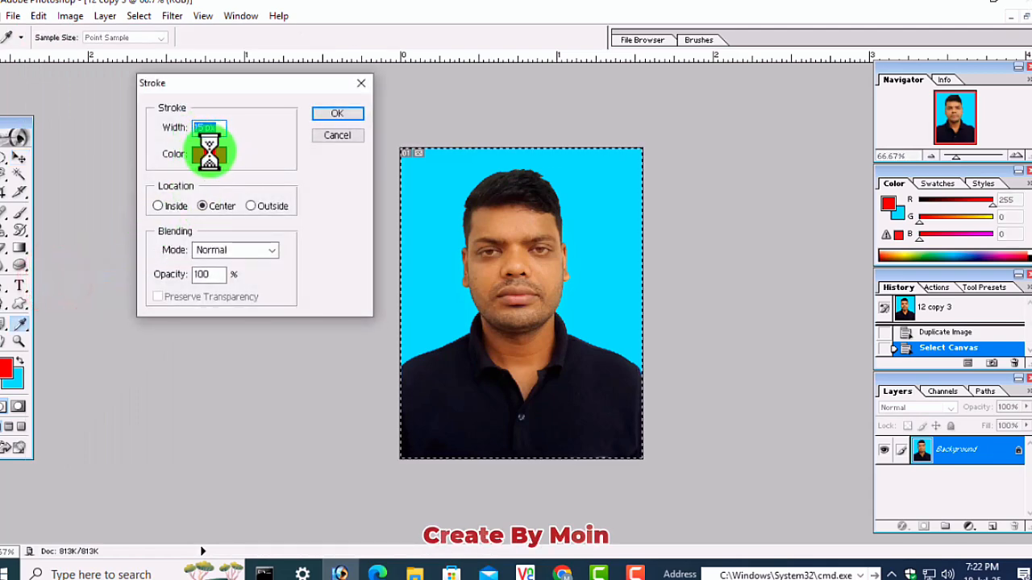
click(398, 382)
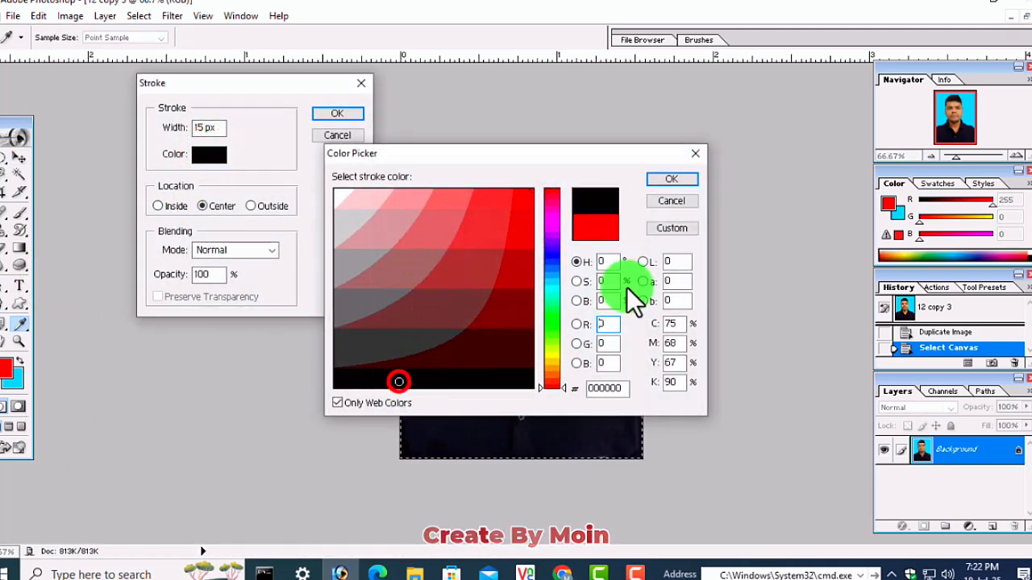
click(669, 179)
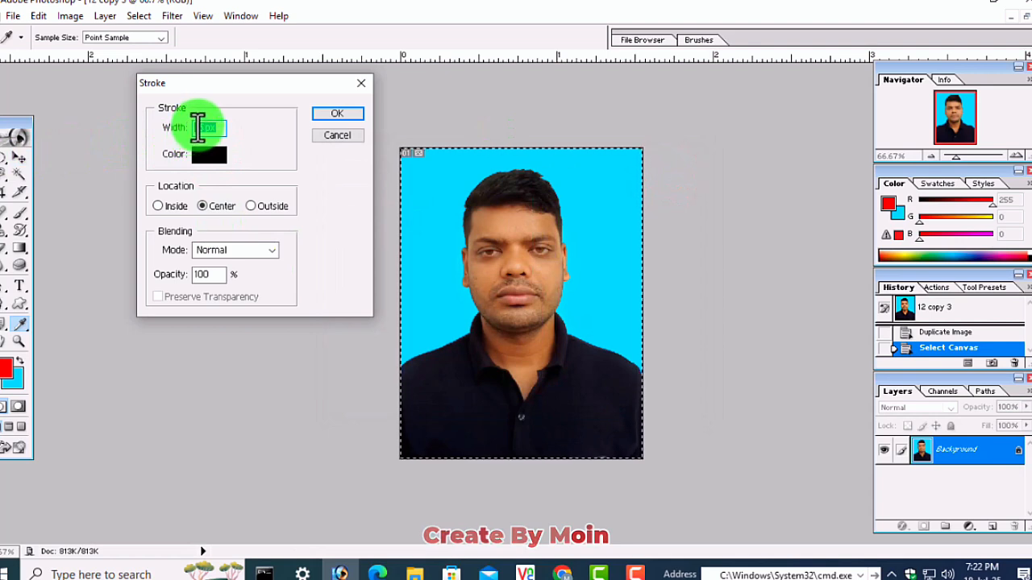
drag(203, 127, 188, 124)
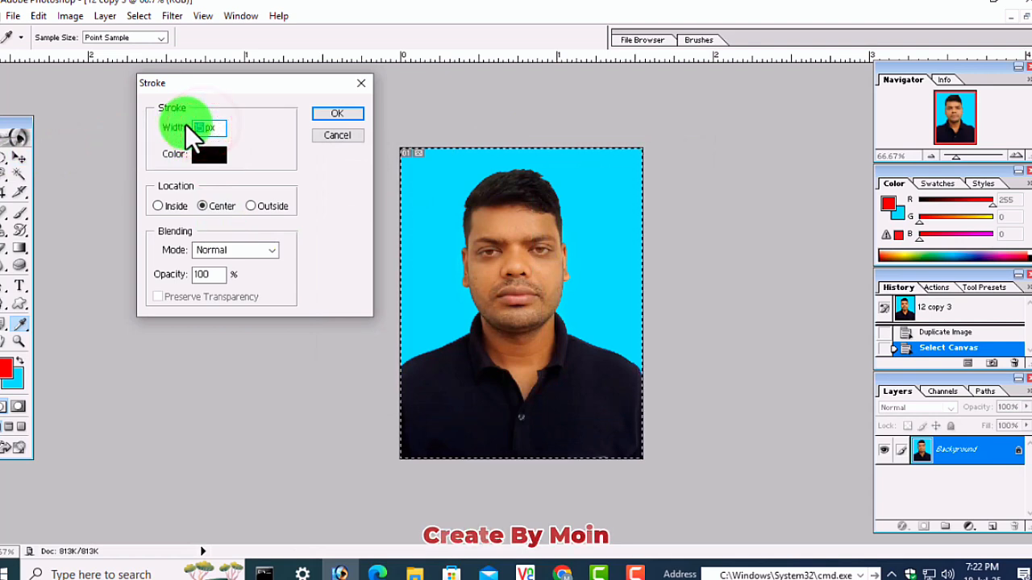
text(5)
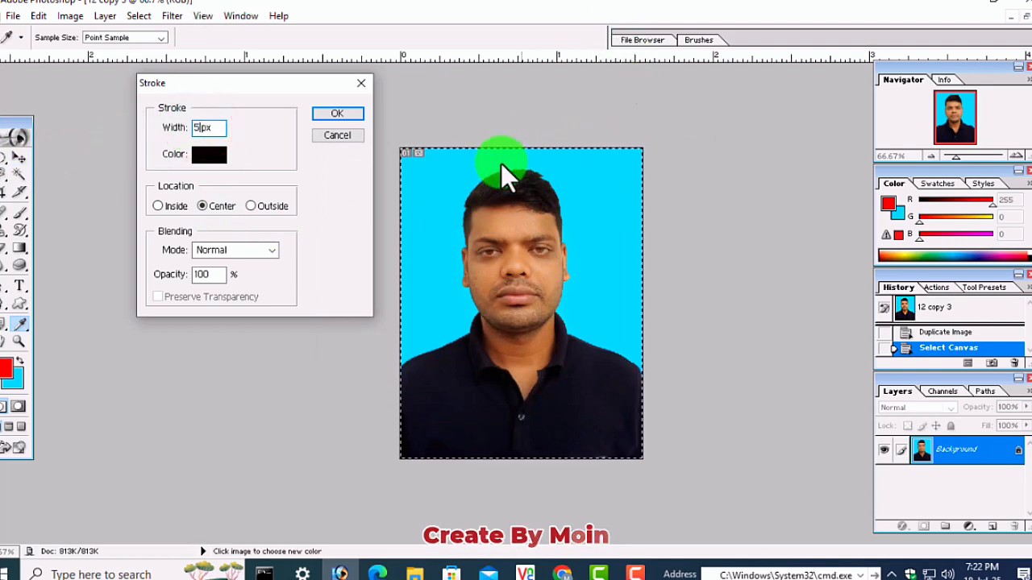
click(350, 117)
key(v)
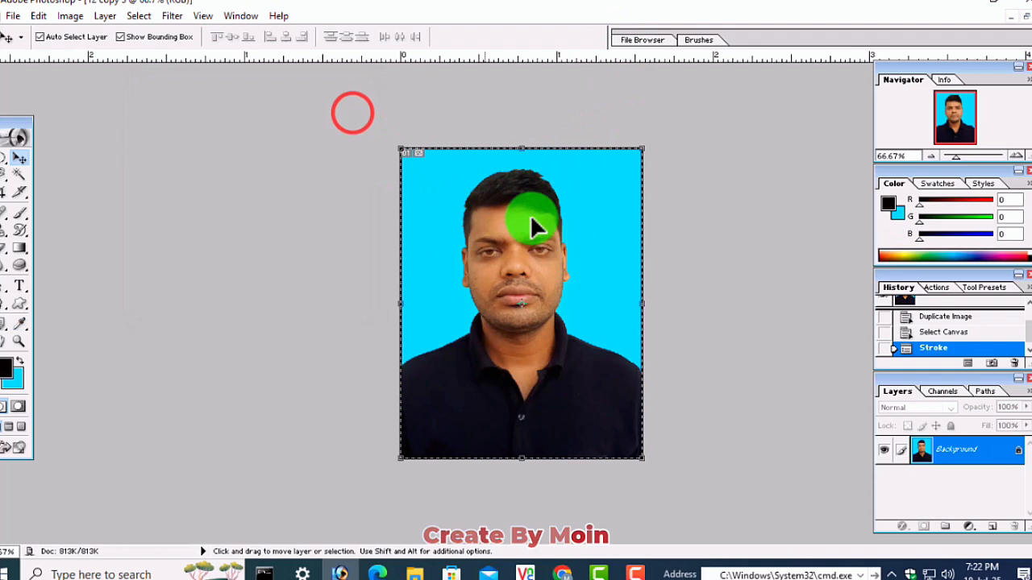
Deselect the portrait canvas and restore the document to a floating window beside the A4 page
click(709, 235)
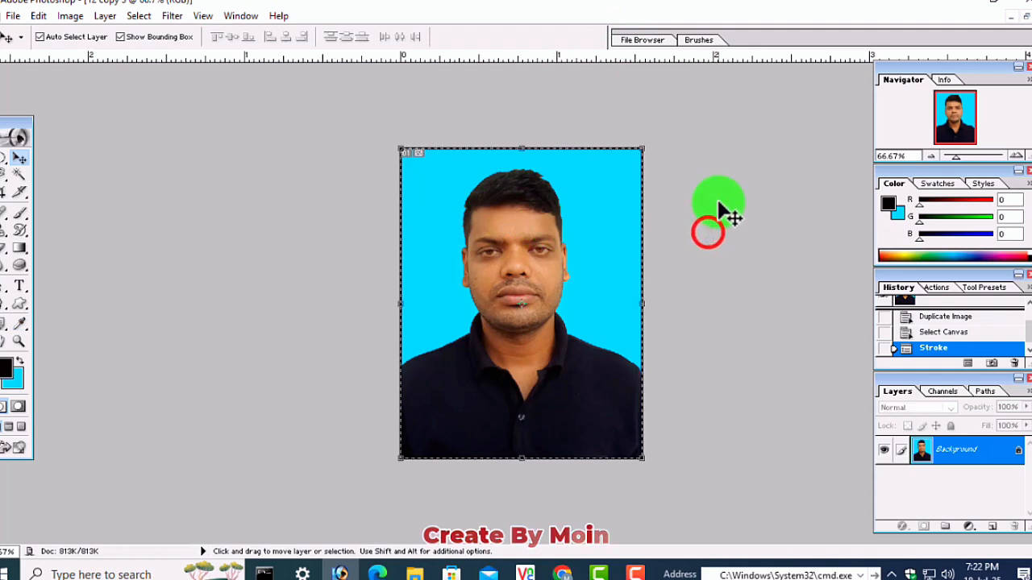
click(20, 173)
click(282, 212)
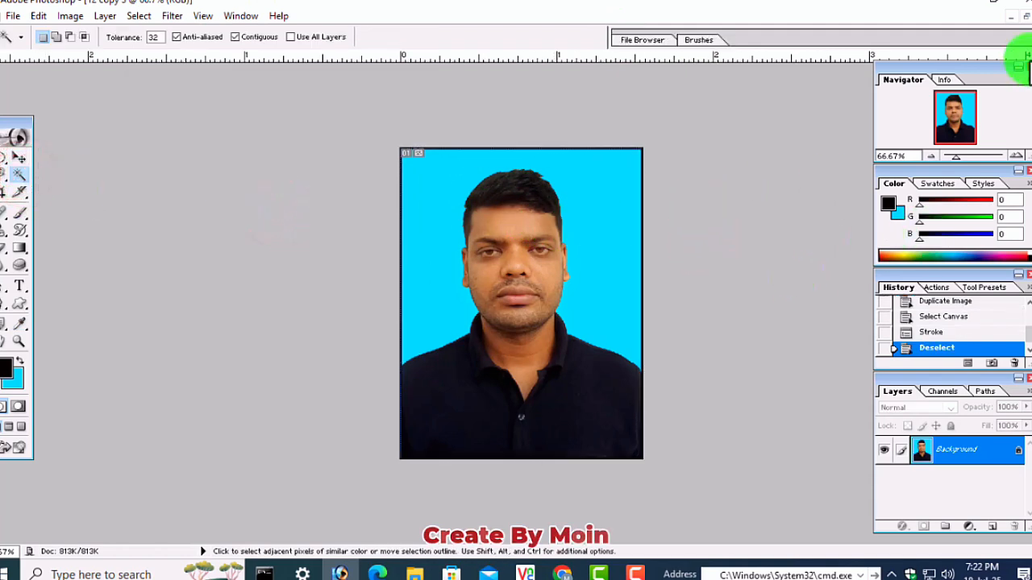
click(1024, 16)
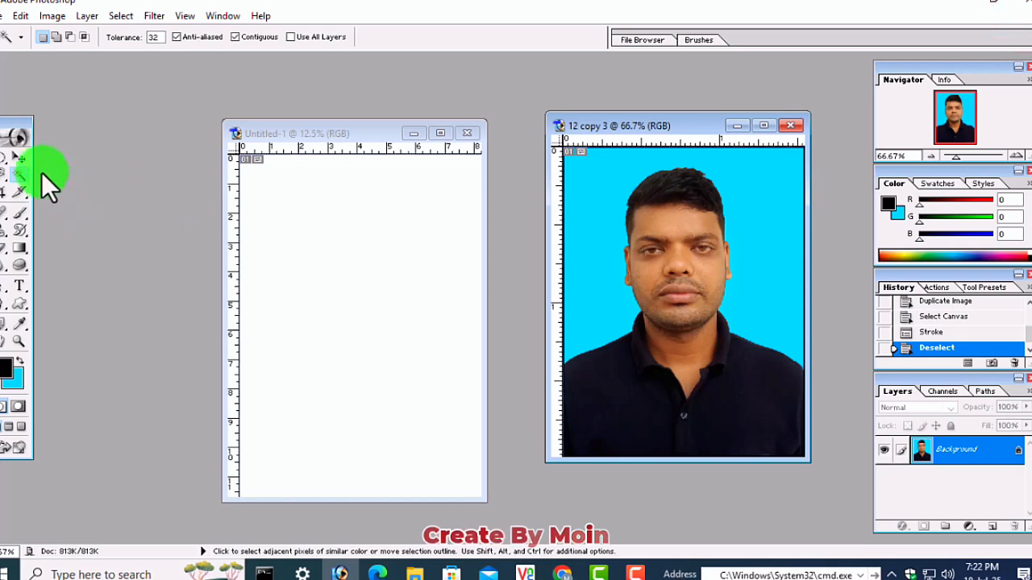
Copy the bordered portrait onto the A4 page near its top-left corner, duplicate it alongside, and nudge the duplicate into alignment
click(19, 158)
click(671, 295)
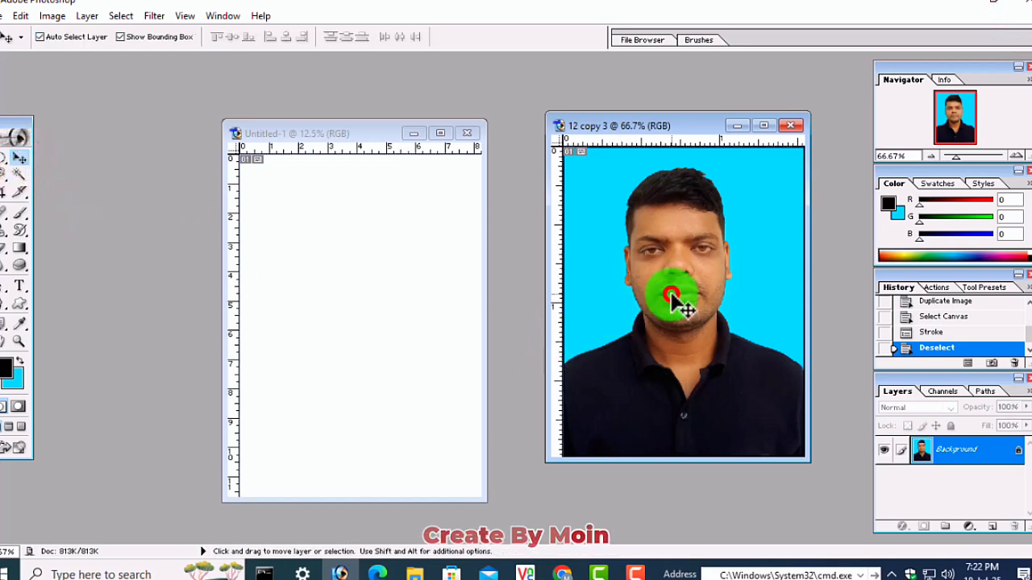
drag(683, 234, 332, 207)
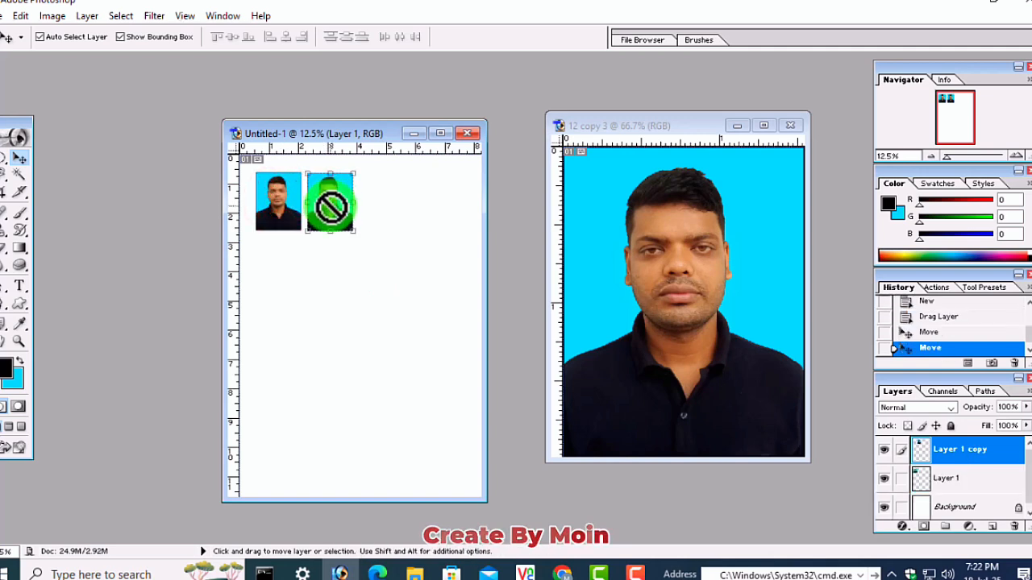
key(Up)
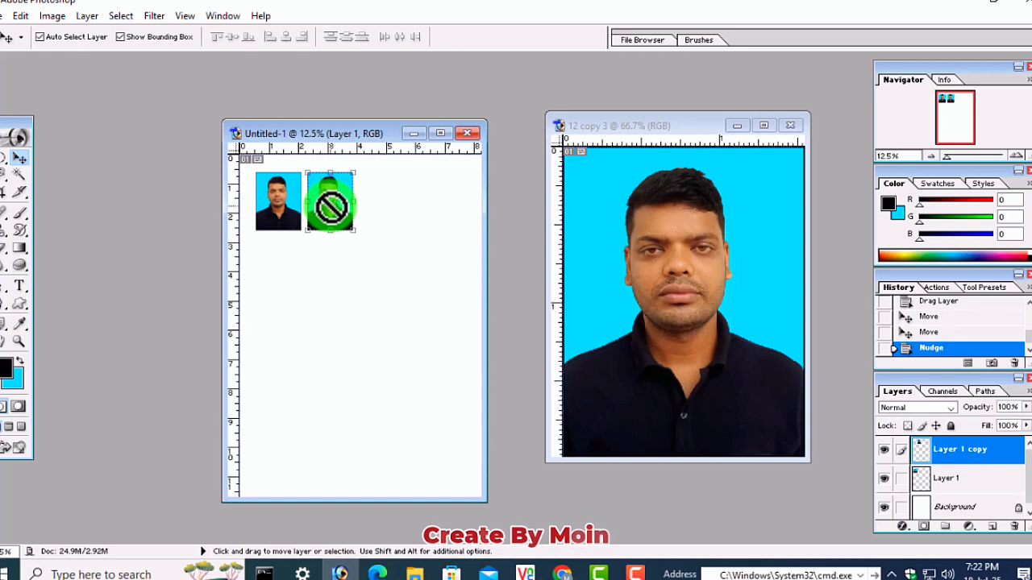
key(shift+Right)
key(shift+Right)
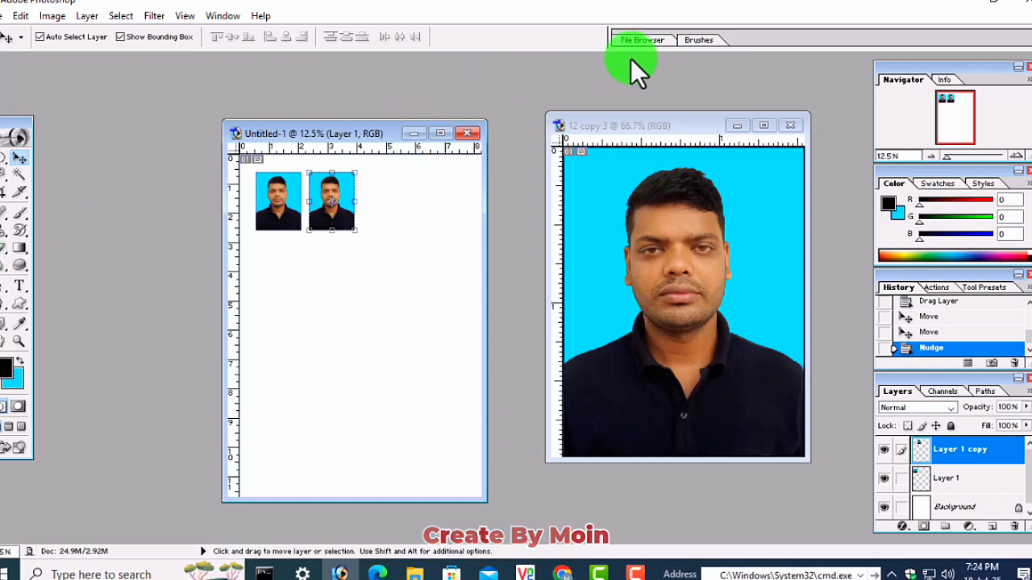
Minimize Photoshop to return to the desktop and its open file window
click(963, 5)
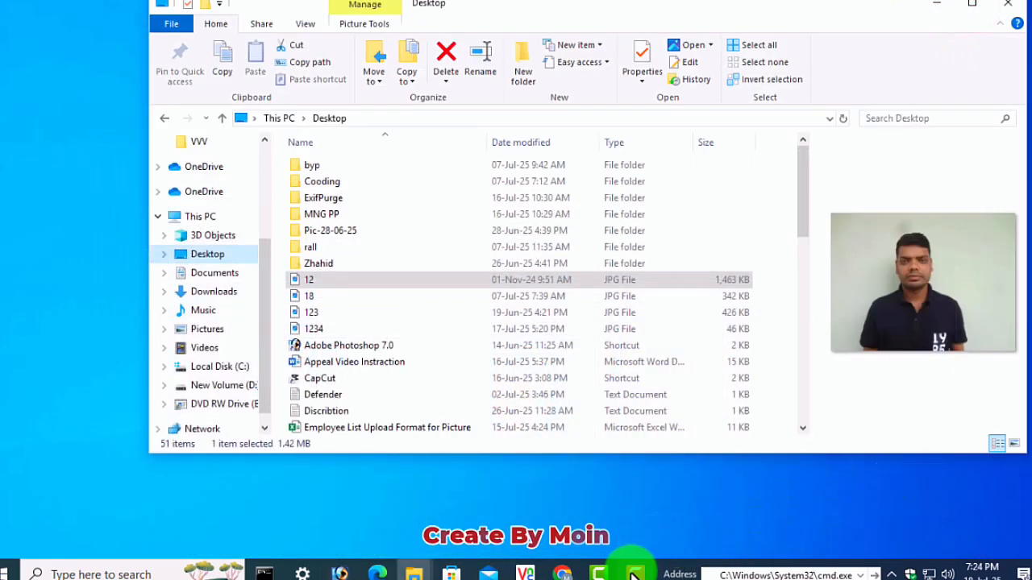